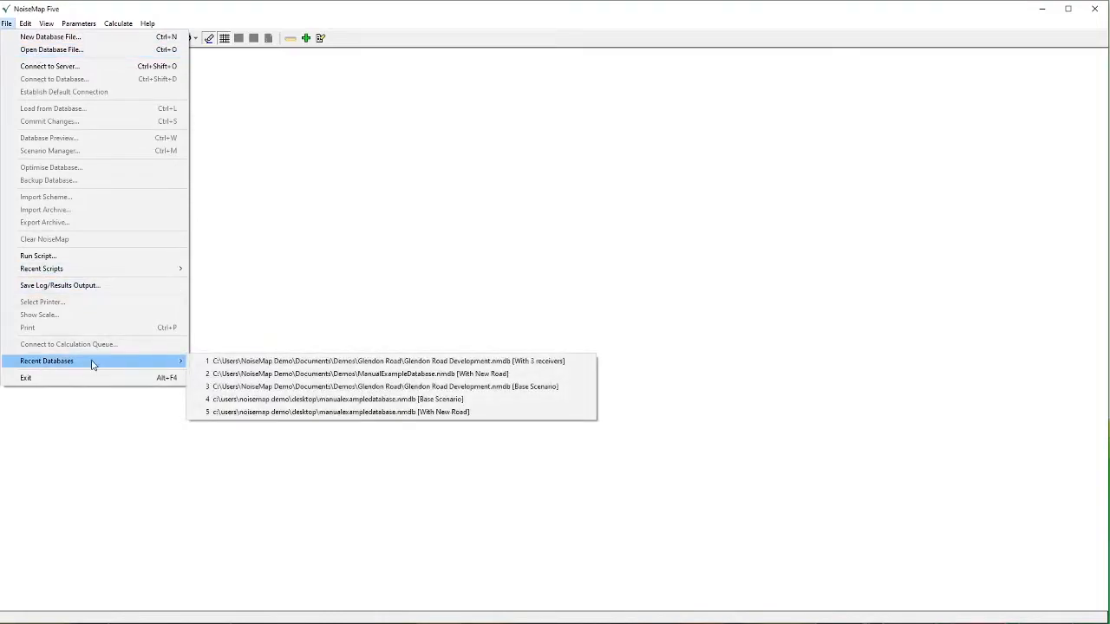
Open the recent Glendon Road Development database with the With 3 receivers scenario and load its Glendon Road Development calibrated bitmap
click(302, 364)
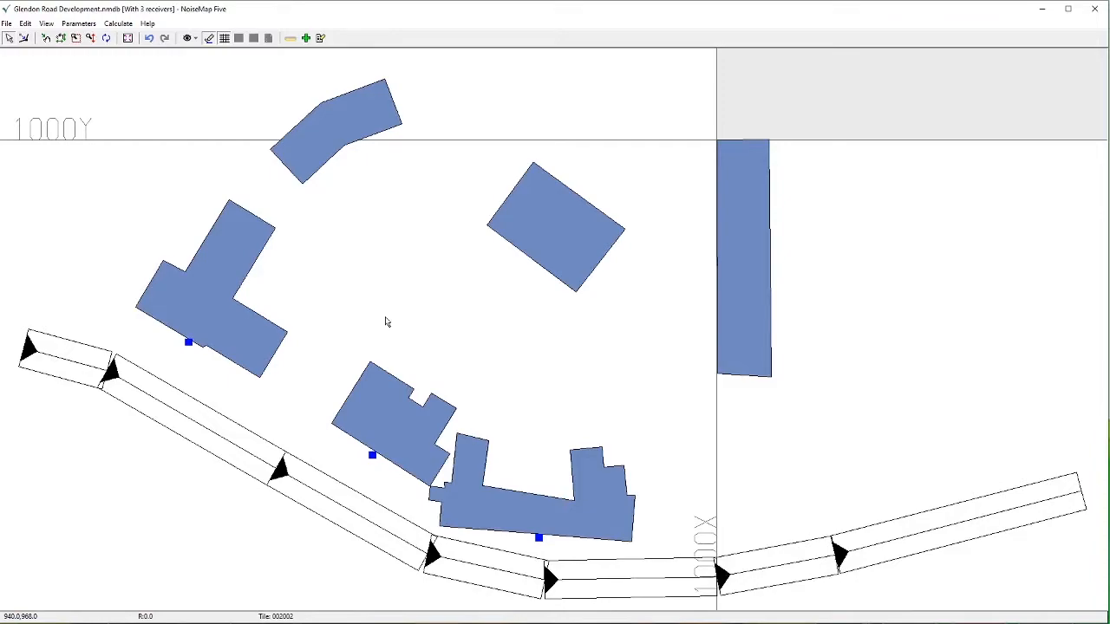
click(46, 24)
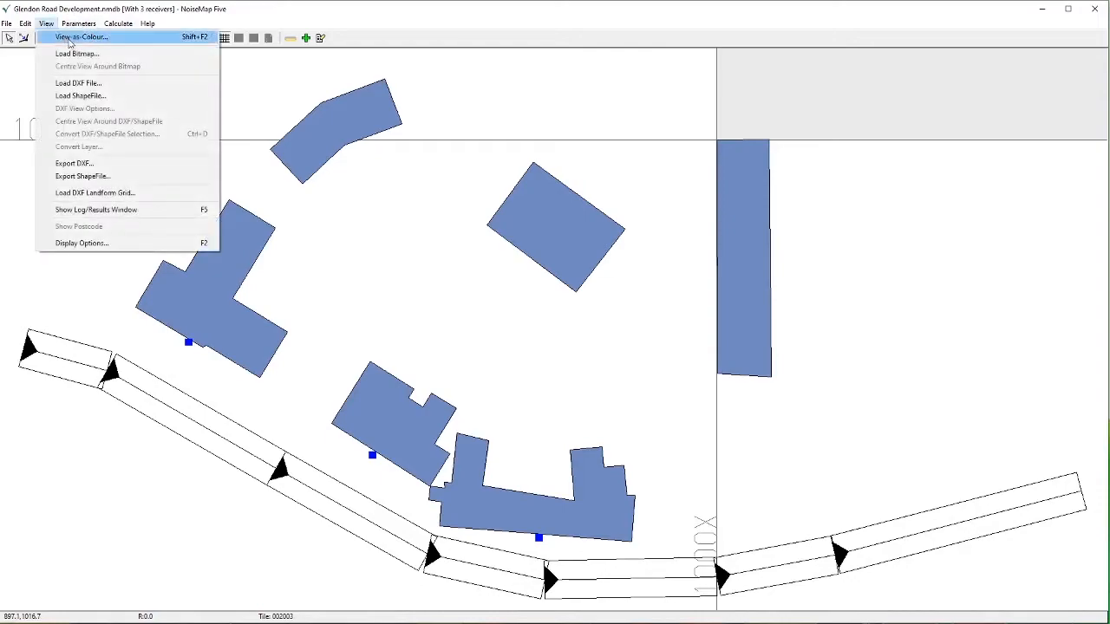
click(66, 57)
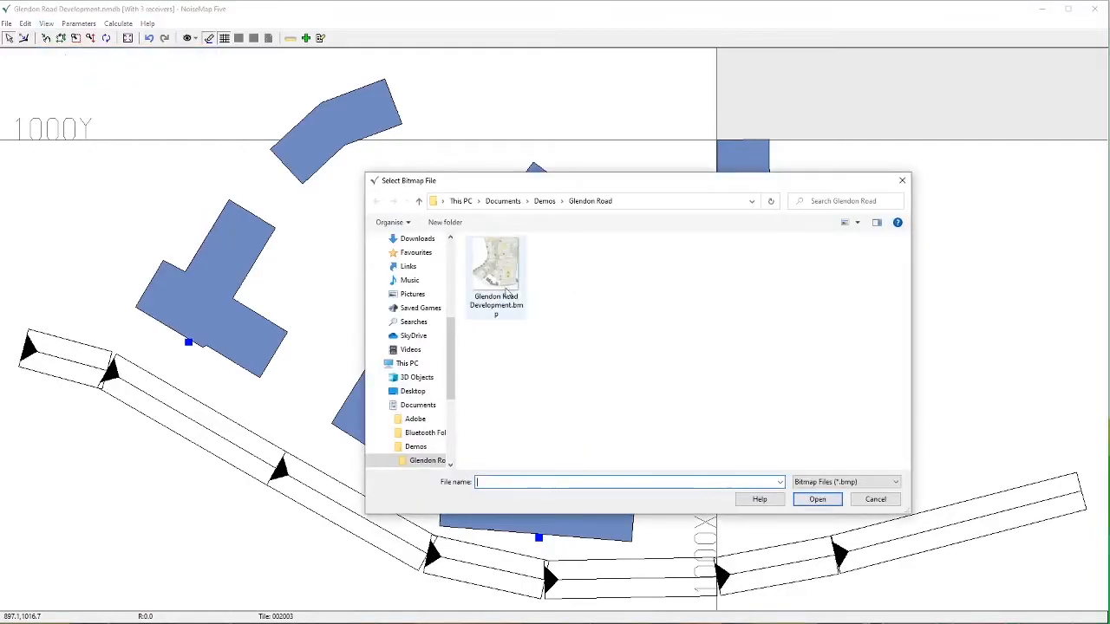
click(893, 485)
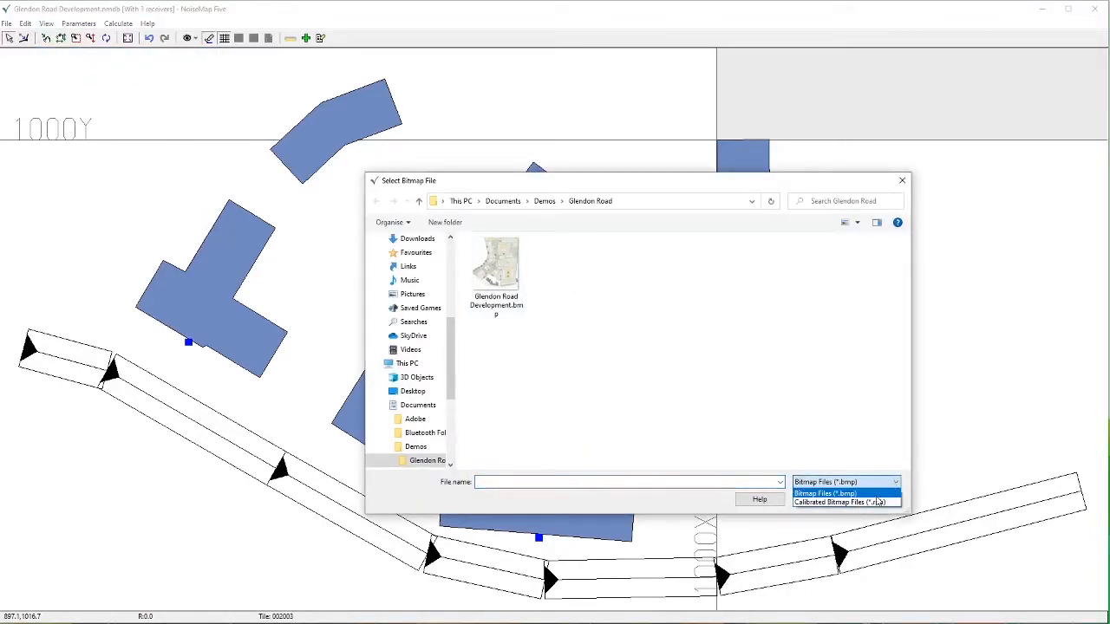
click(876, 503)
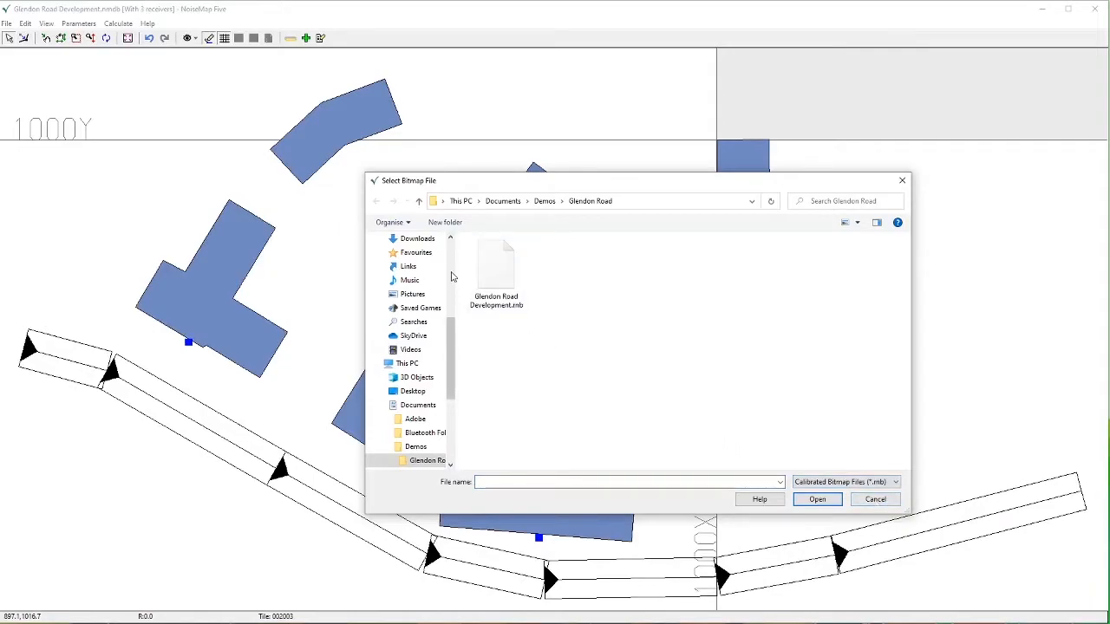
click(489, 274)
click(817, 498)
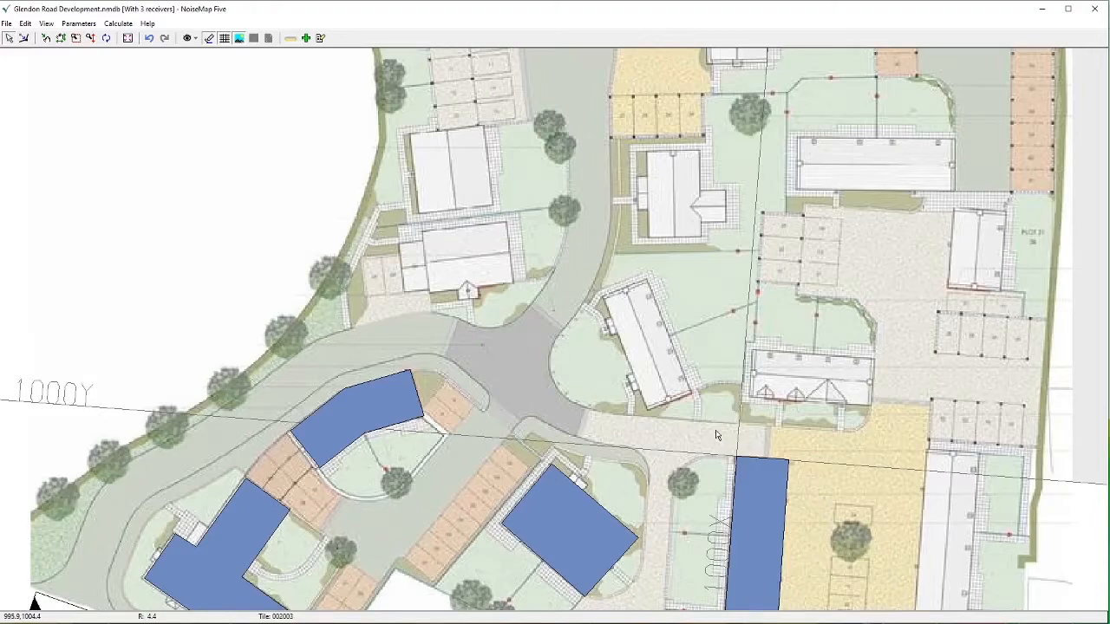
Add road segments with heights generated from the NoiseMap Ground Model, tracing the estate road from Glendon Road to the internal junction
scroll(716, 435, down, 5)
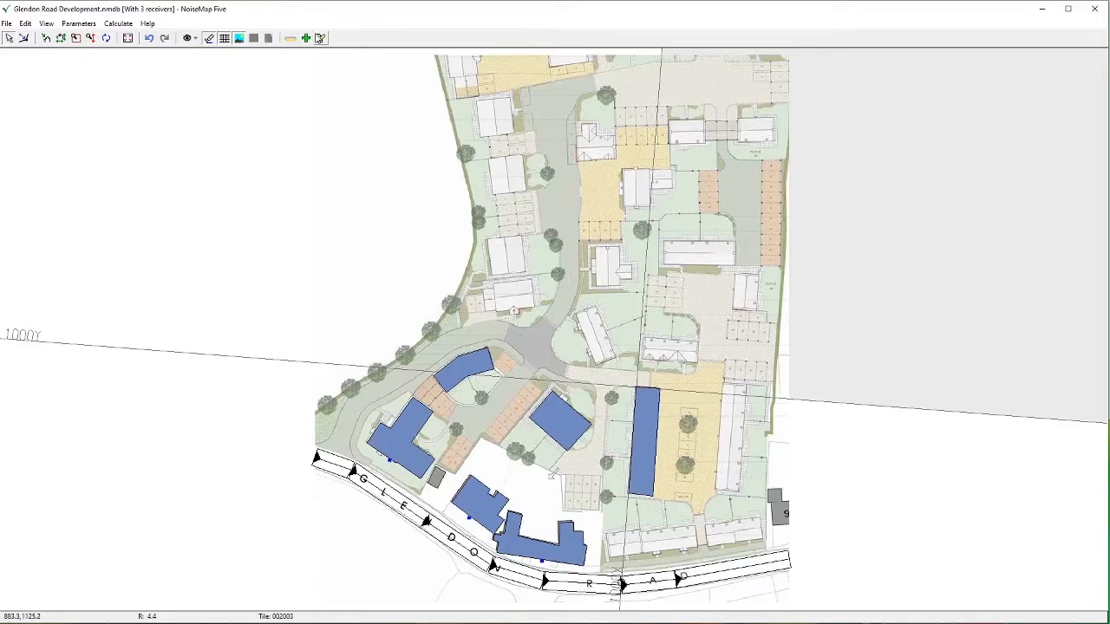
click(305, 38)
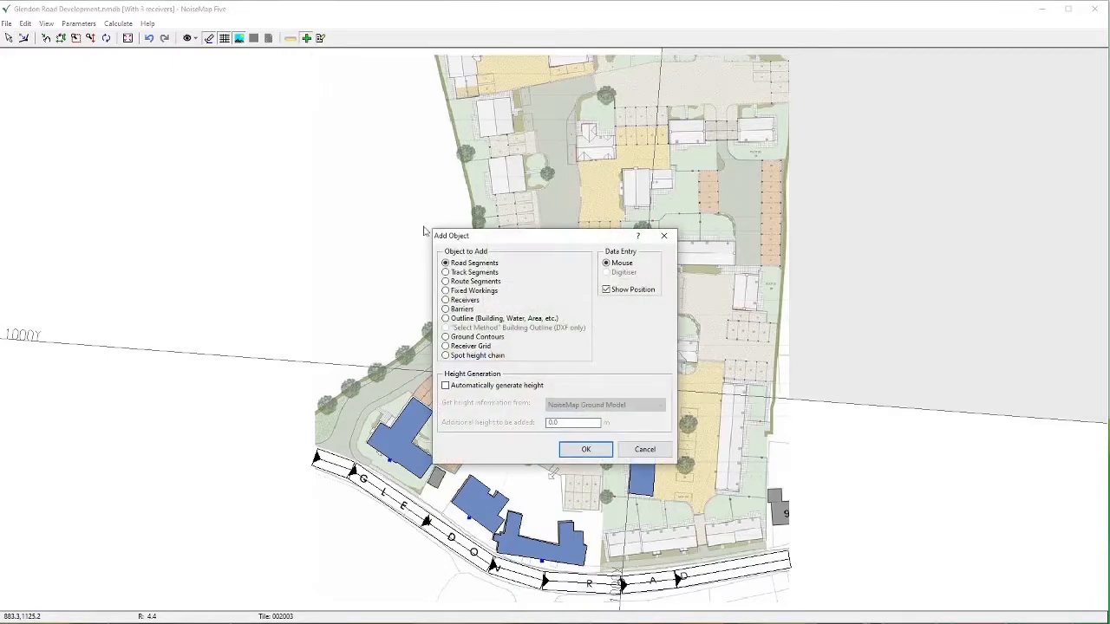
click(446, 385)
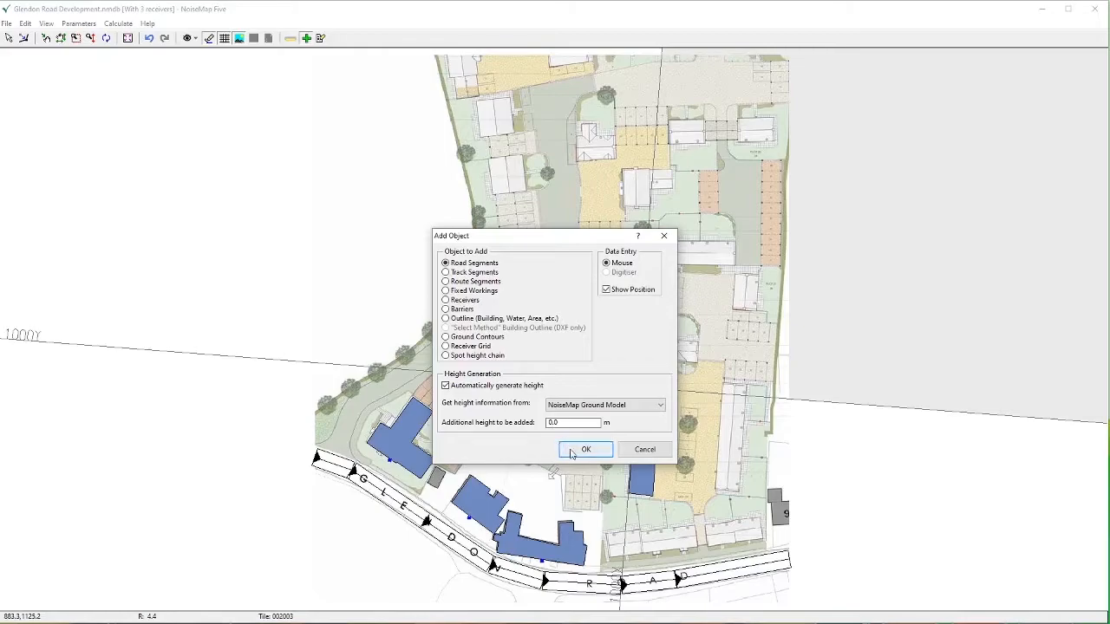
click(582, 449)
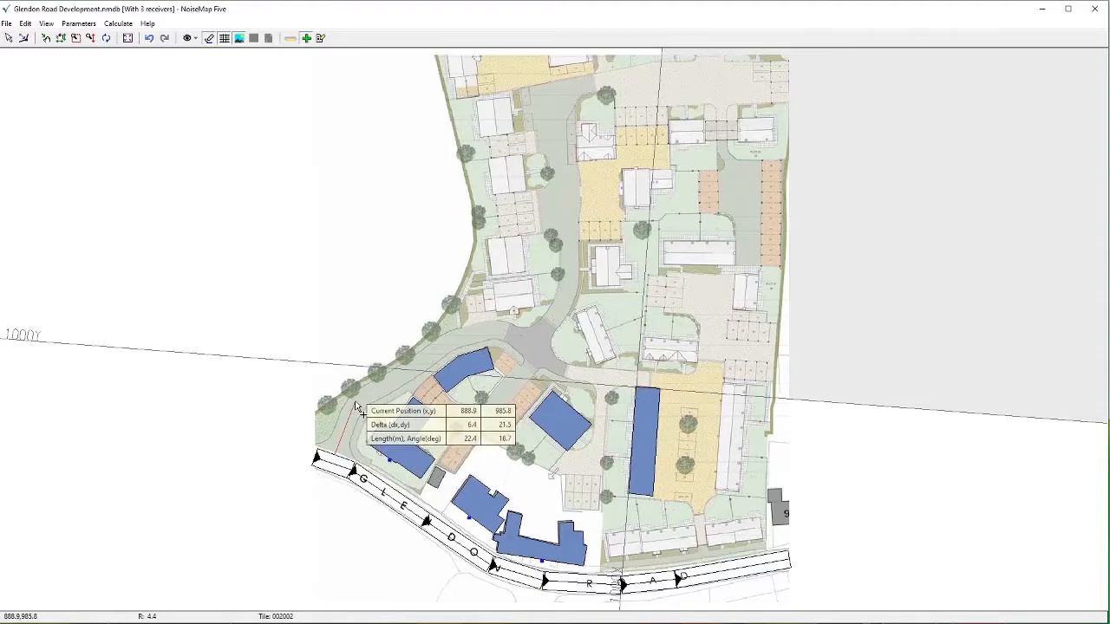
click(356, 405)
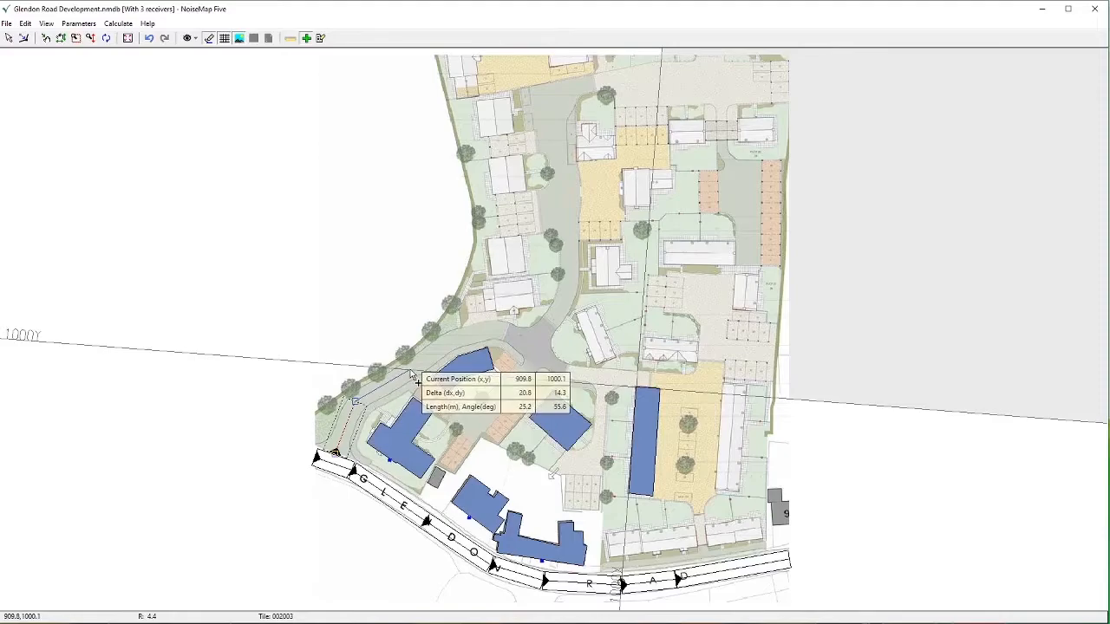
click(410, 371)
click(447, 345)
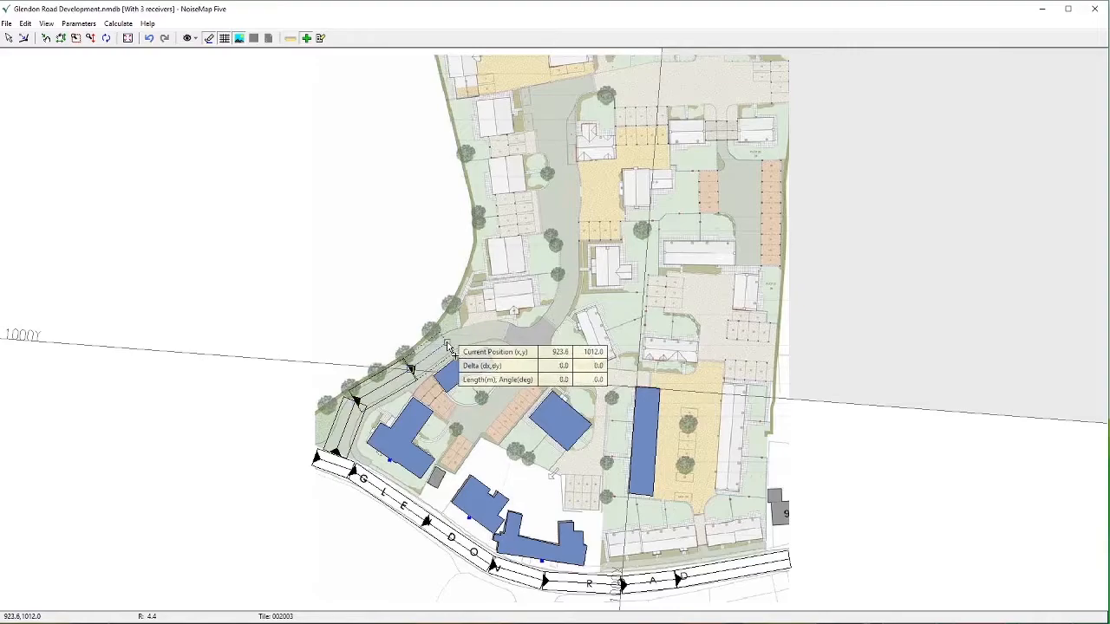
click(492, 330)
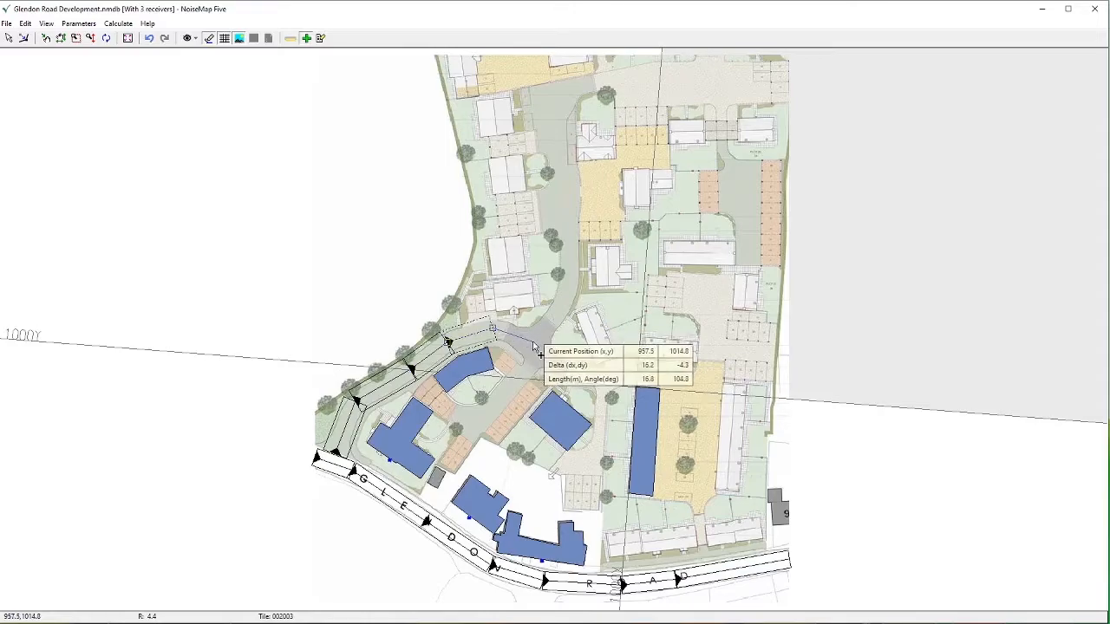
click(535, 350)
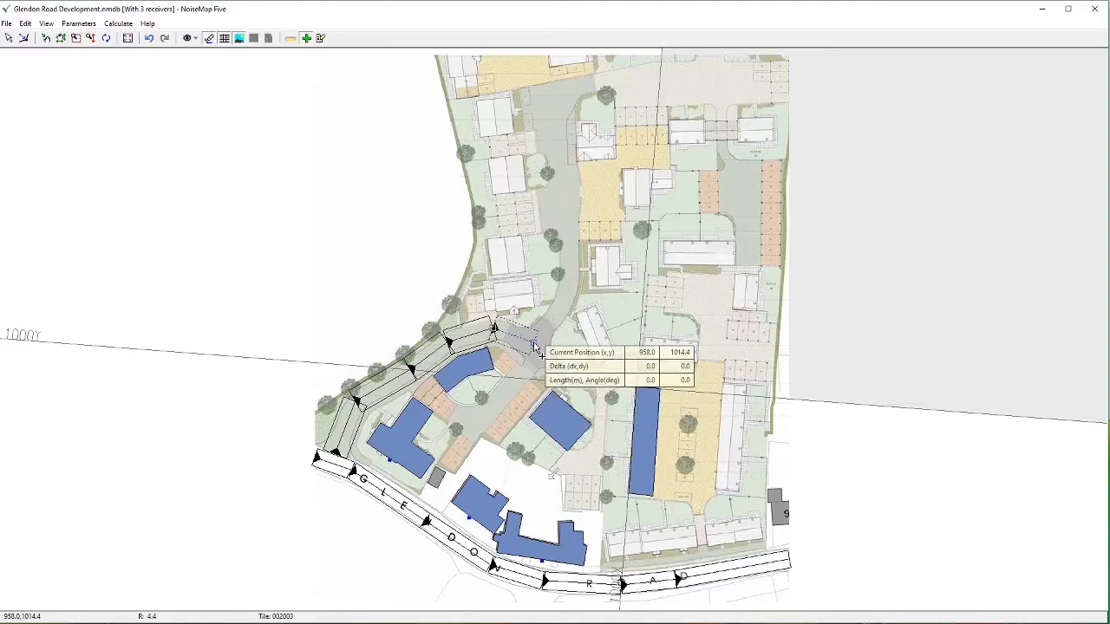
Continue the road segments from the junction up through the estate and around the upper bend, and finish the road
click(568, 295)
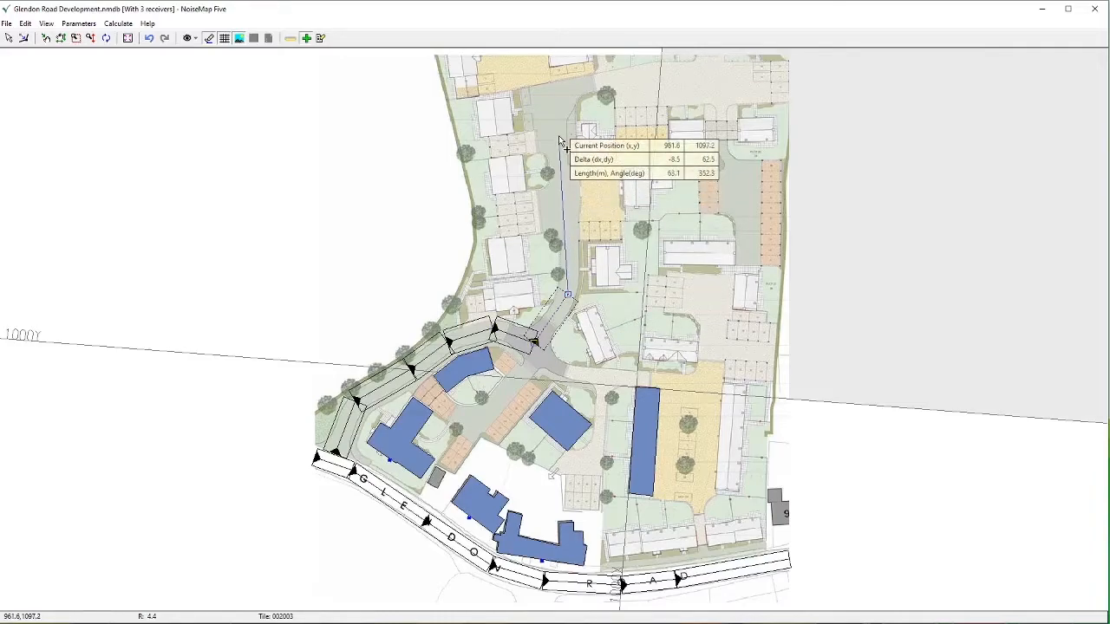
click(568, 209)
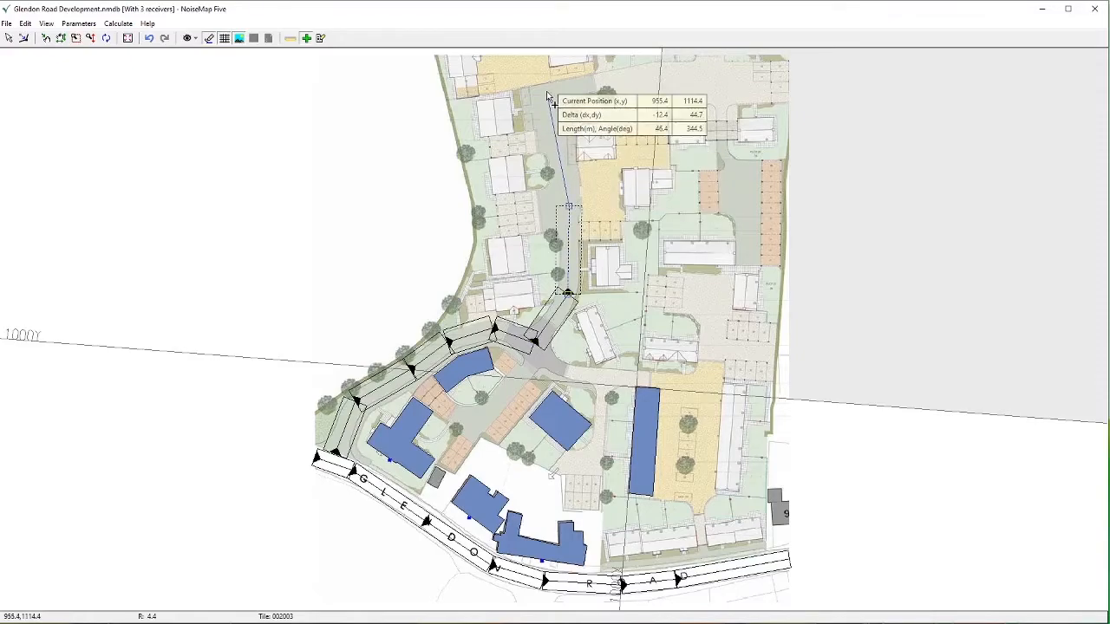
click(547, 99)
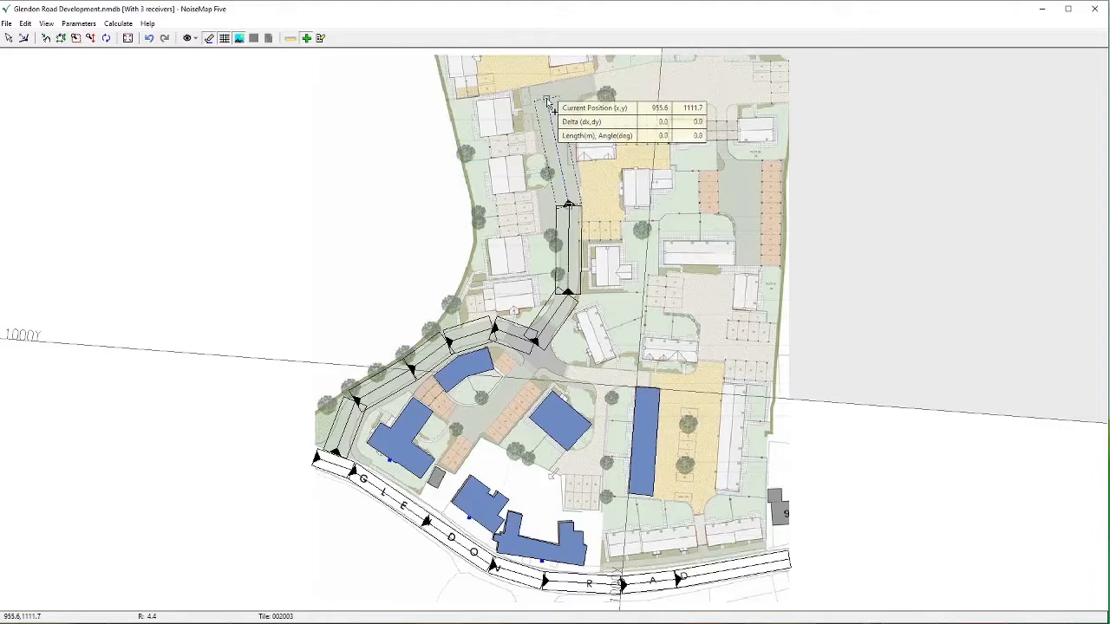
click(629, 78)
click(710, 78)
right_click(710, 78)
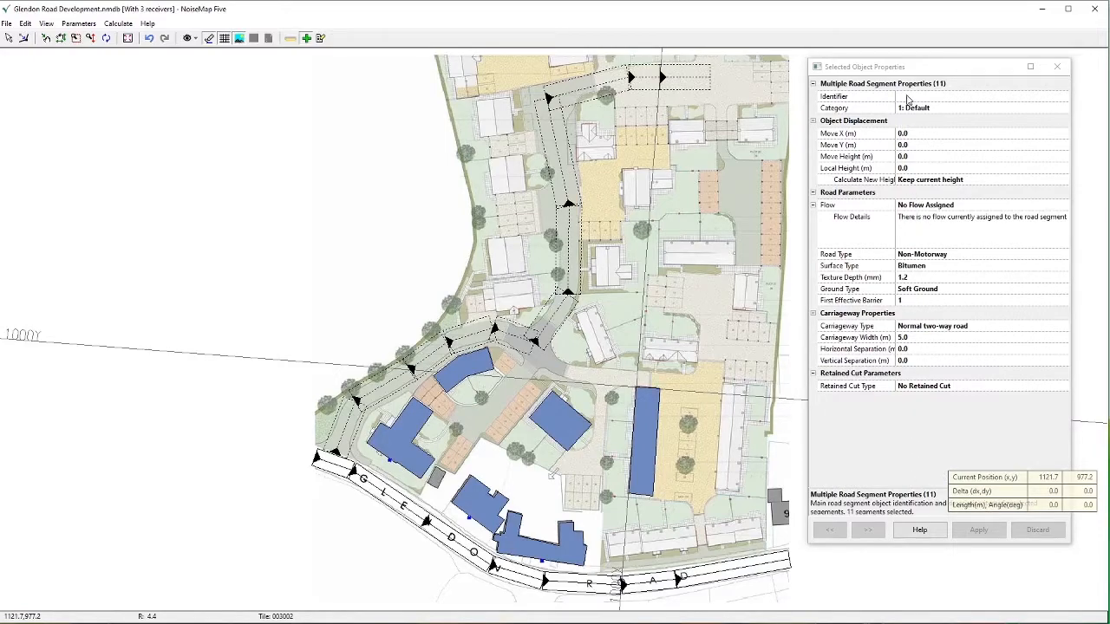
Give the new road segments the identifier Estate Road and a carriageway width of 3.0 m, and apply the changes
click(957, 100)
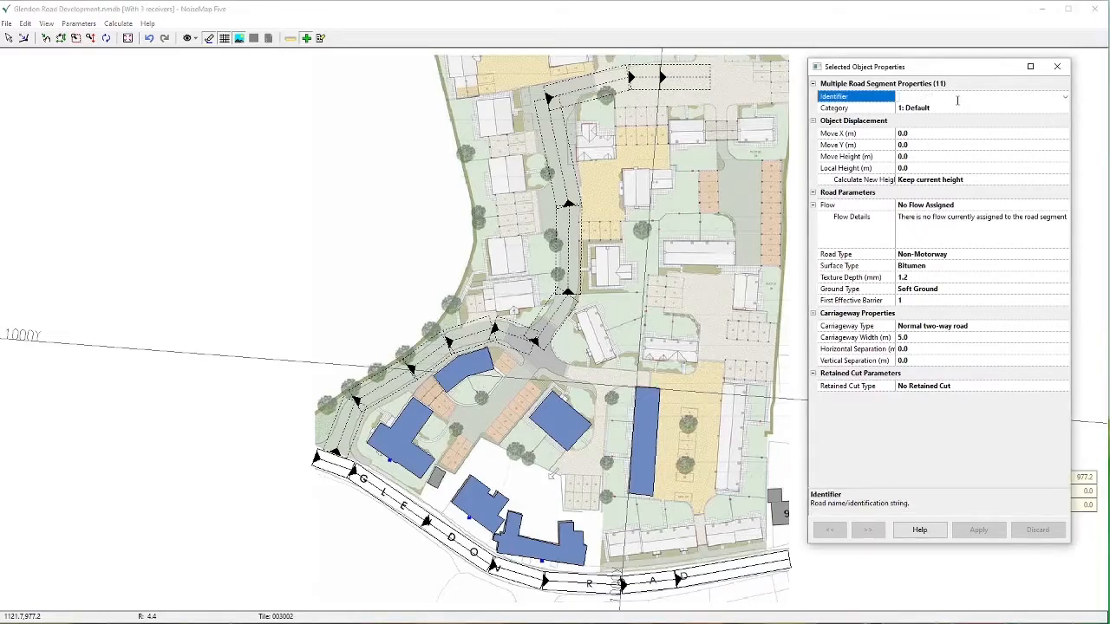
text(Estate Road)
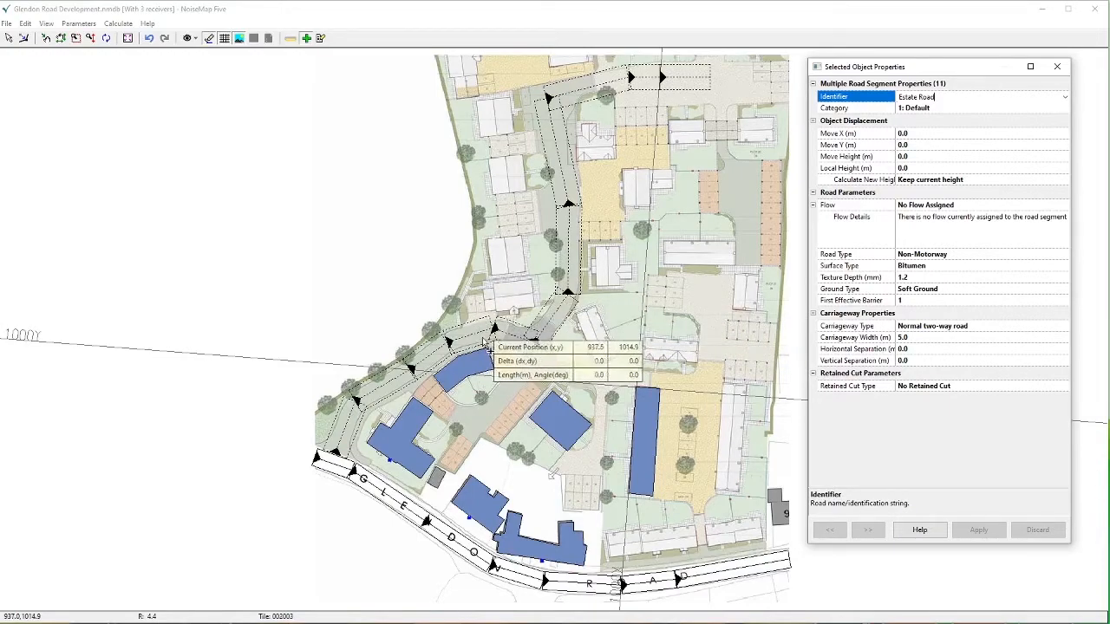
click(921, 338)
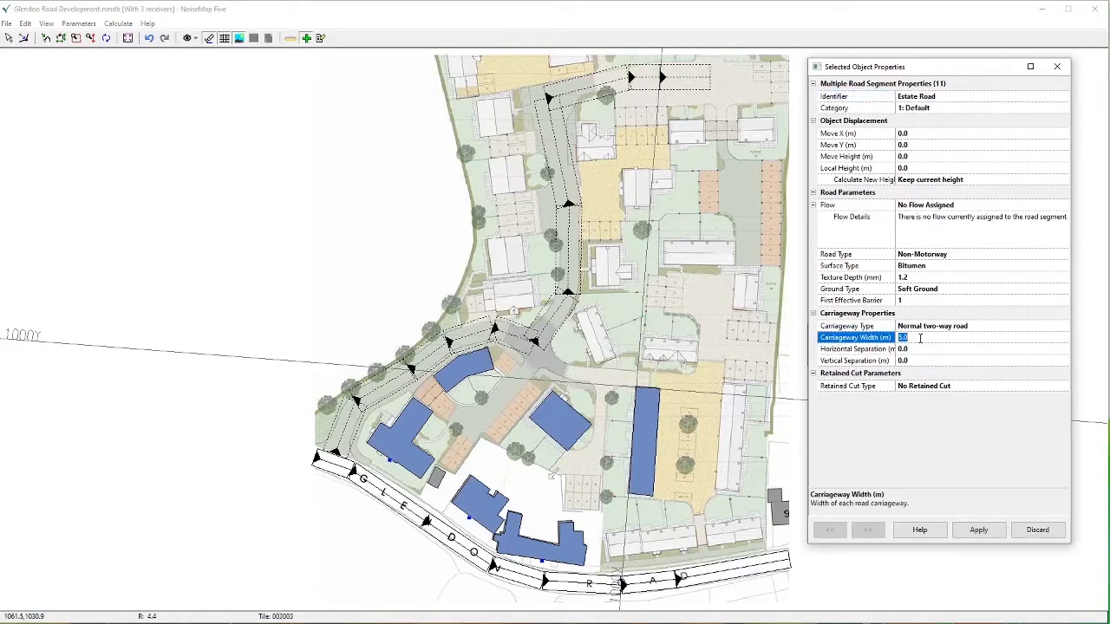
click(919, 338)
click(920, 338)
click(920, 338)
key(BackSpace)
key(BackSpace)
key(BackSpace)
text(3.0)
key(Down)
click(978, 530)
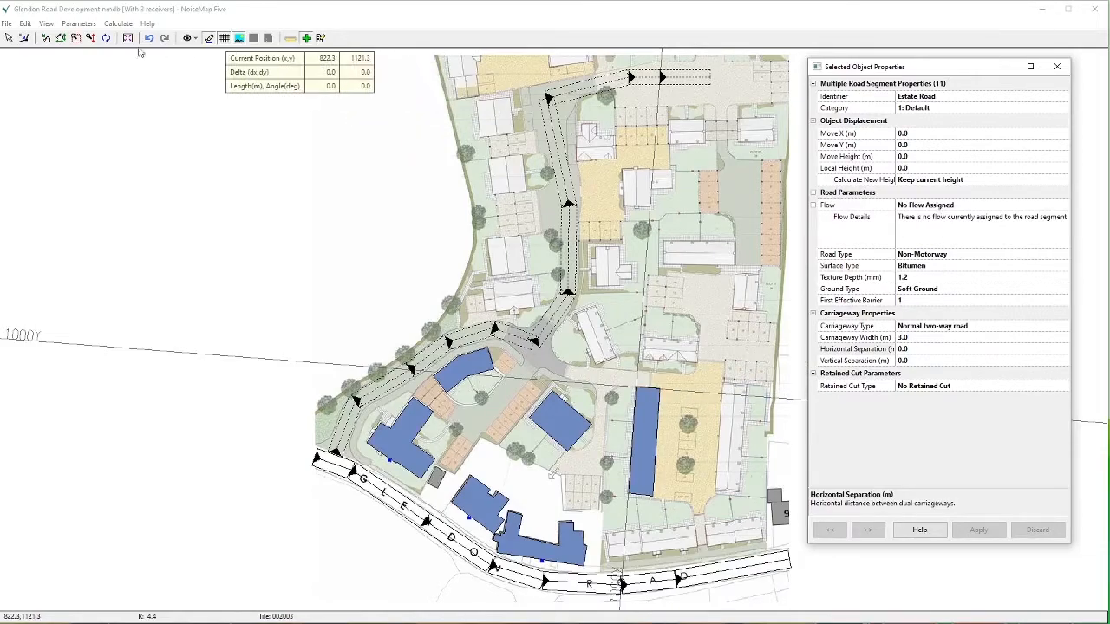
Create a traffic flow named Estate Road in the Traffic Flow Manager
click(78, 23)
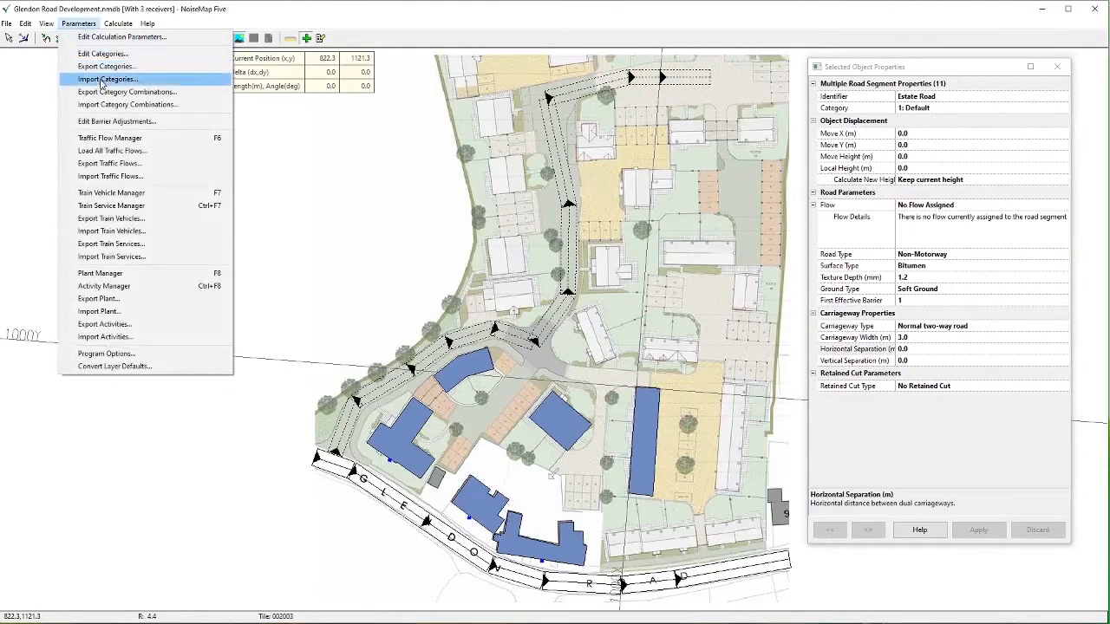
click(109, 138)
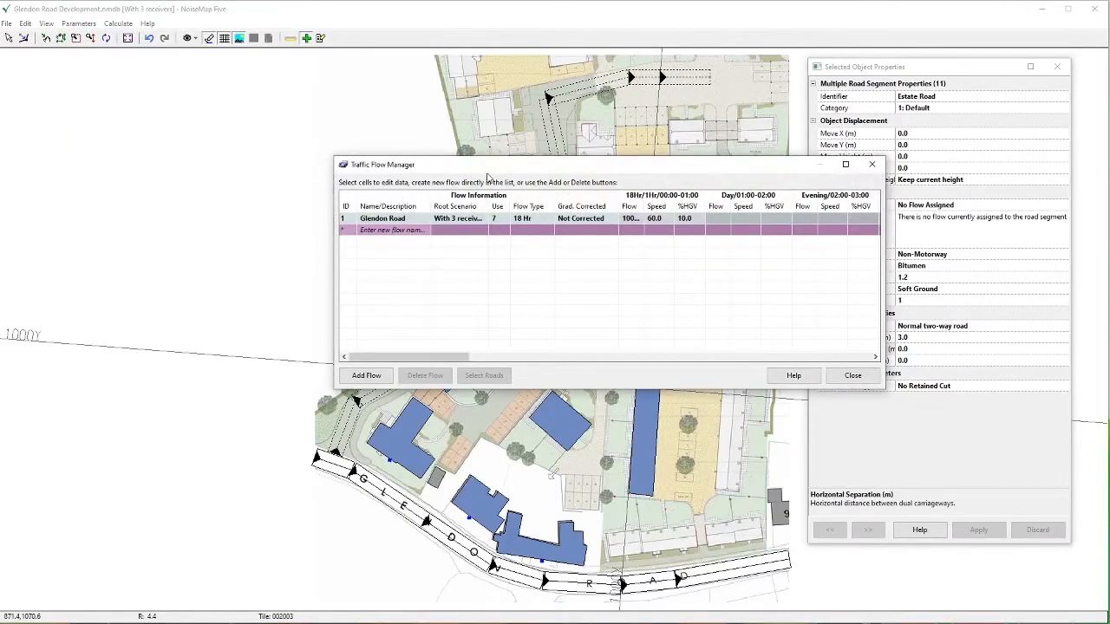
click(379, 232)
click(379, 232)
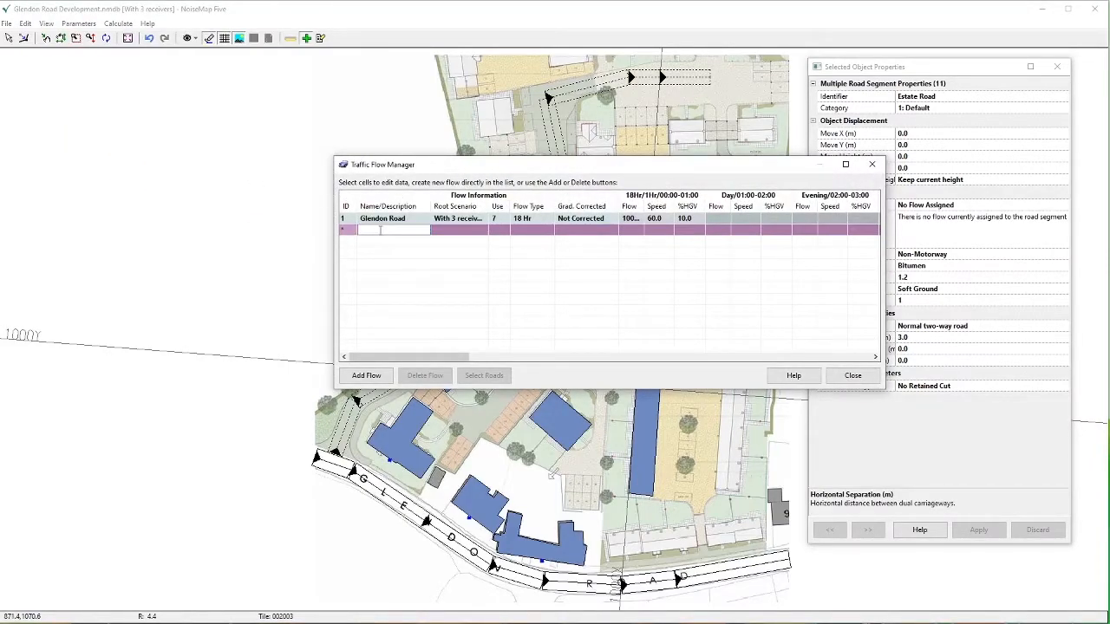
text(Estate Road)
click(523, 230)
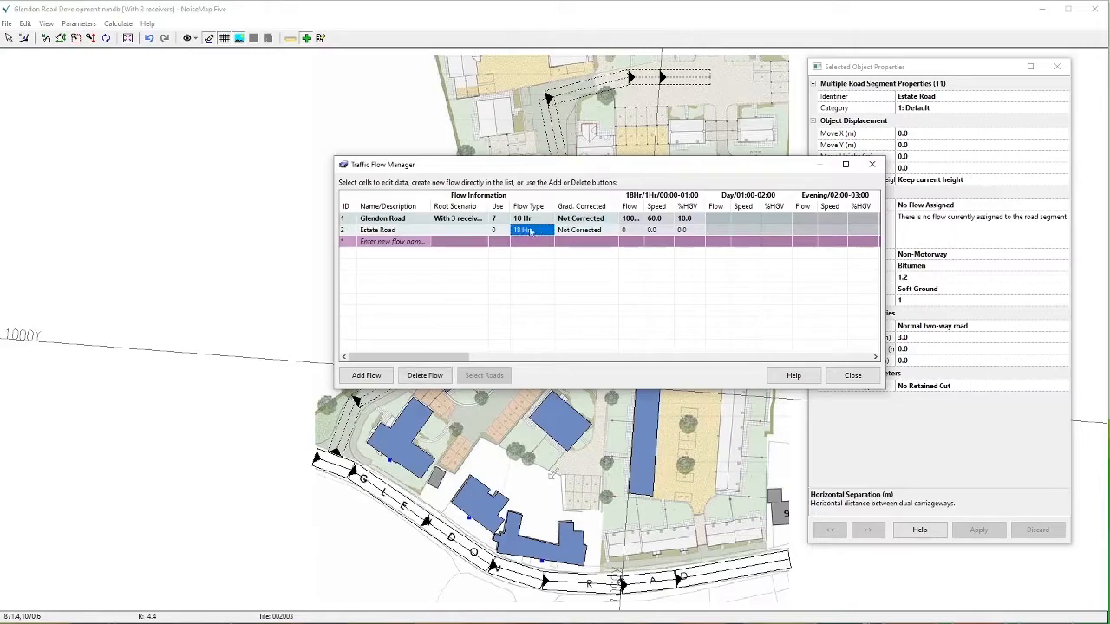
Set the Estate Road 18 Hr traffic flow to 2000 vehicles, speed 50 and 2% HGV
click(633, 231)
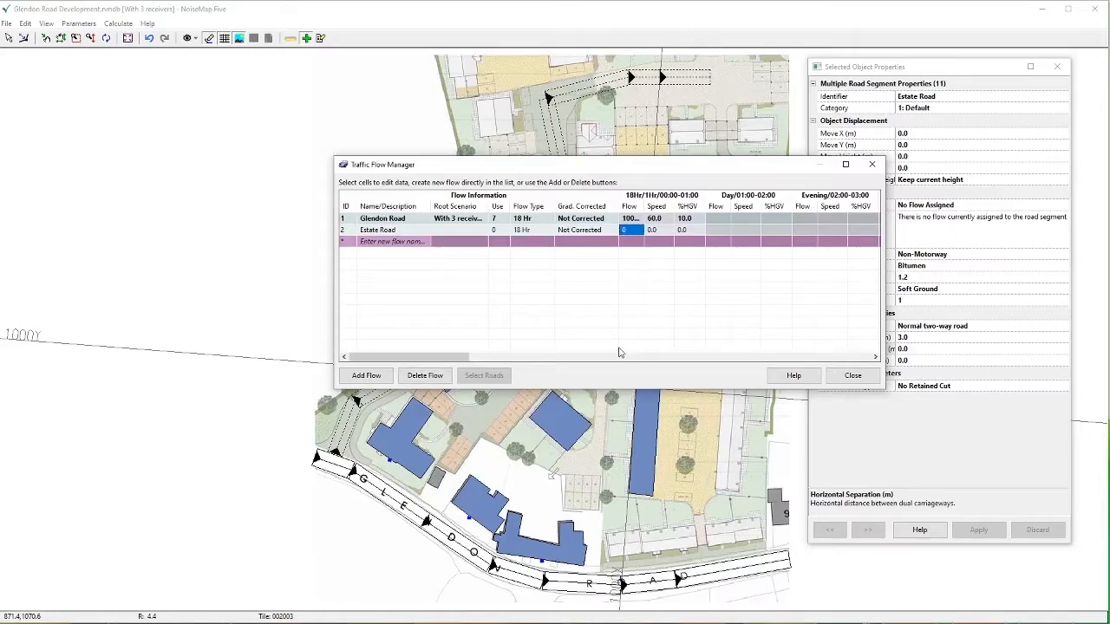
key(Return)
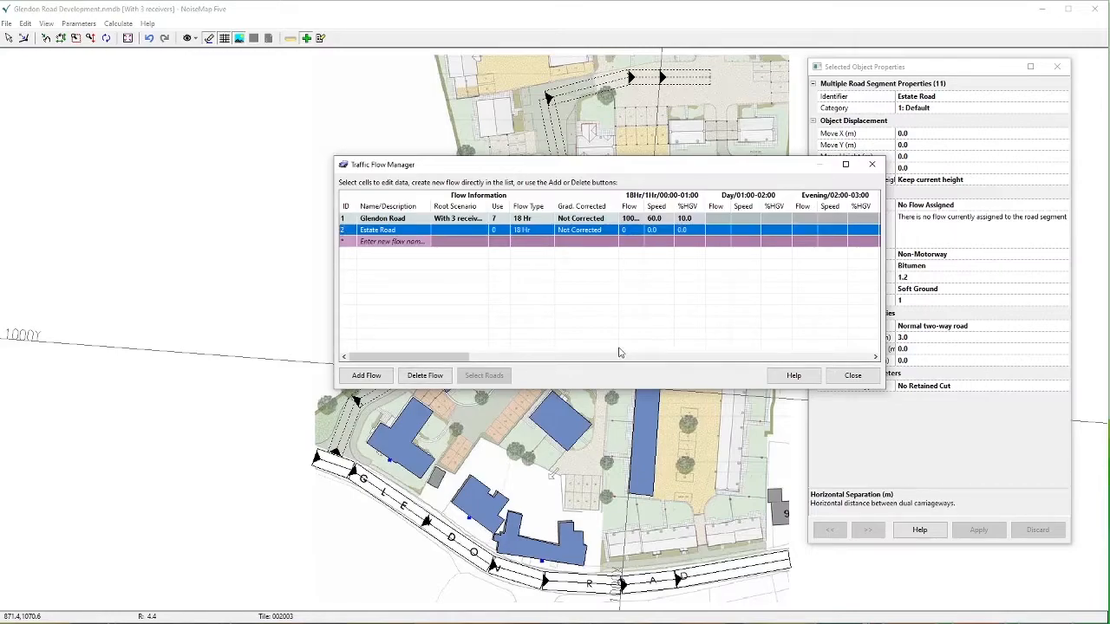
click(634, 229)
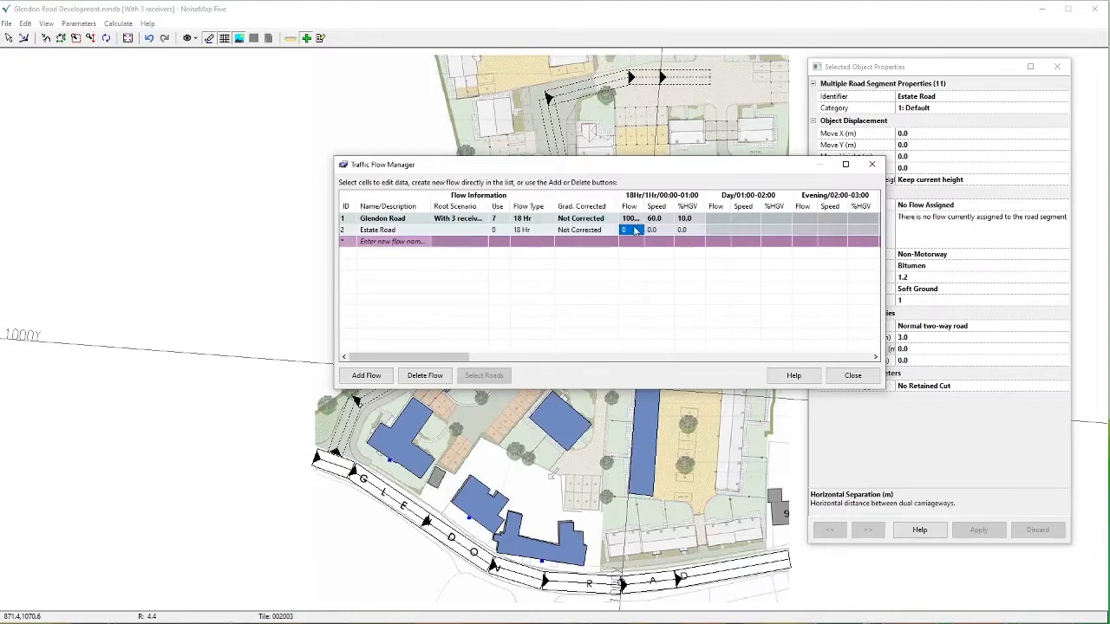
text(2000)
key(Tab)
text(4)
key(BackSpace)
text(50)
key(Tab)
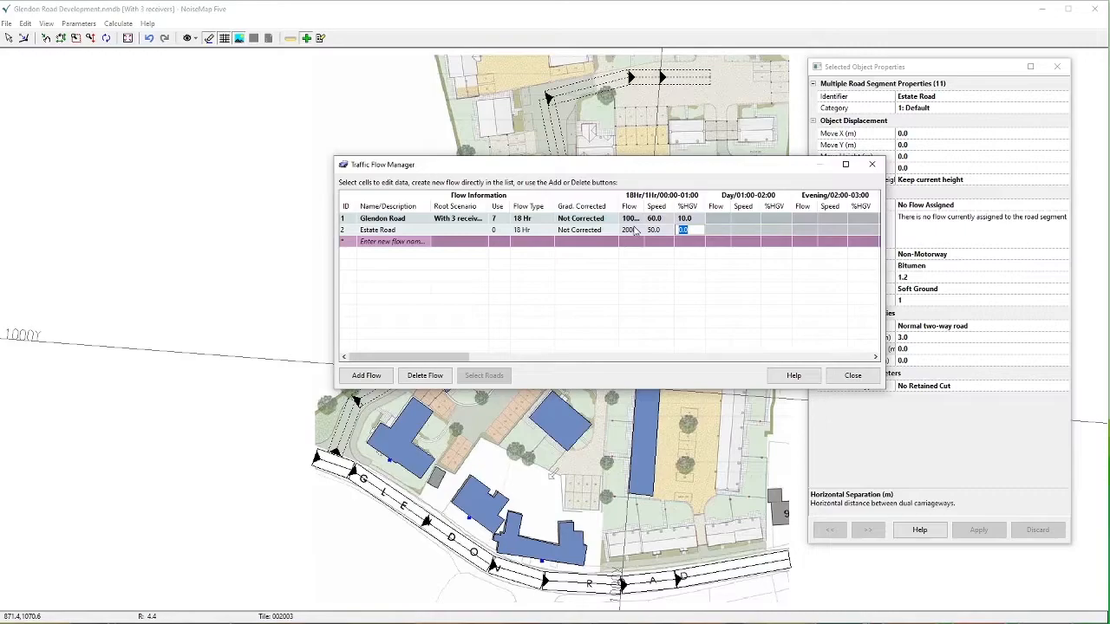
text(2)
key(Return)
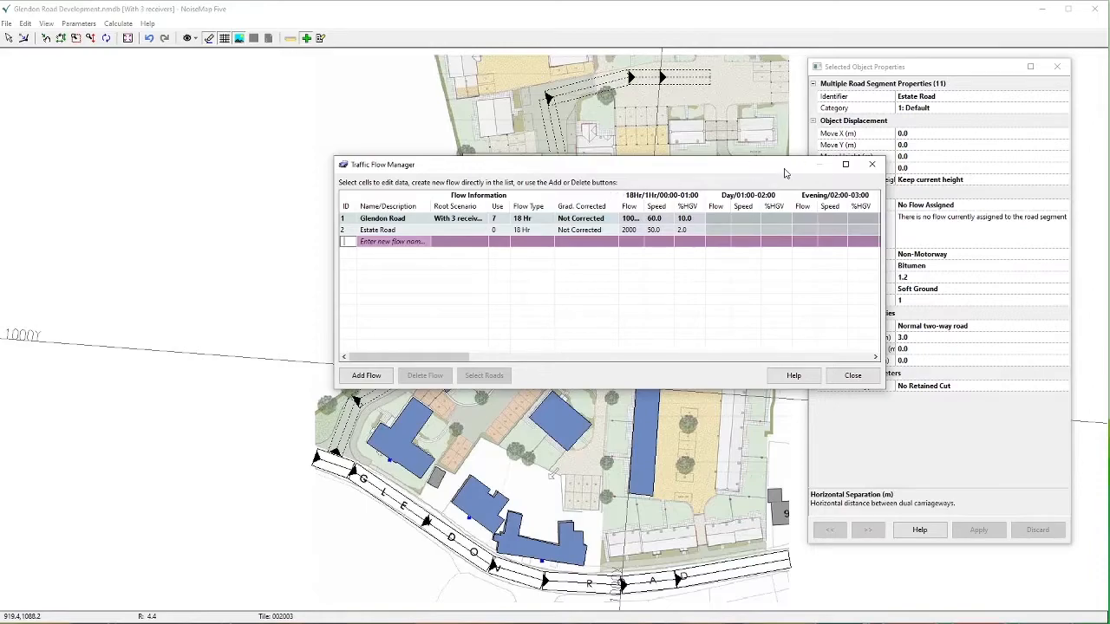
Assign the Estate Road traffic flow to the selected new road segments and apply it
drag(769, 172, 507, 214)
click(979, 205)
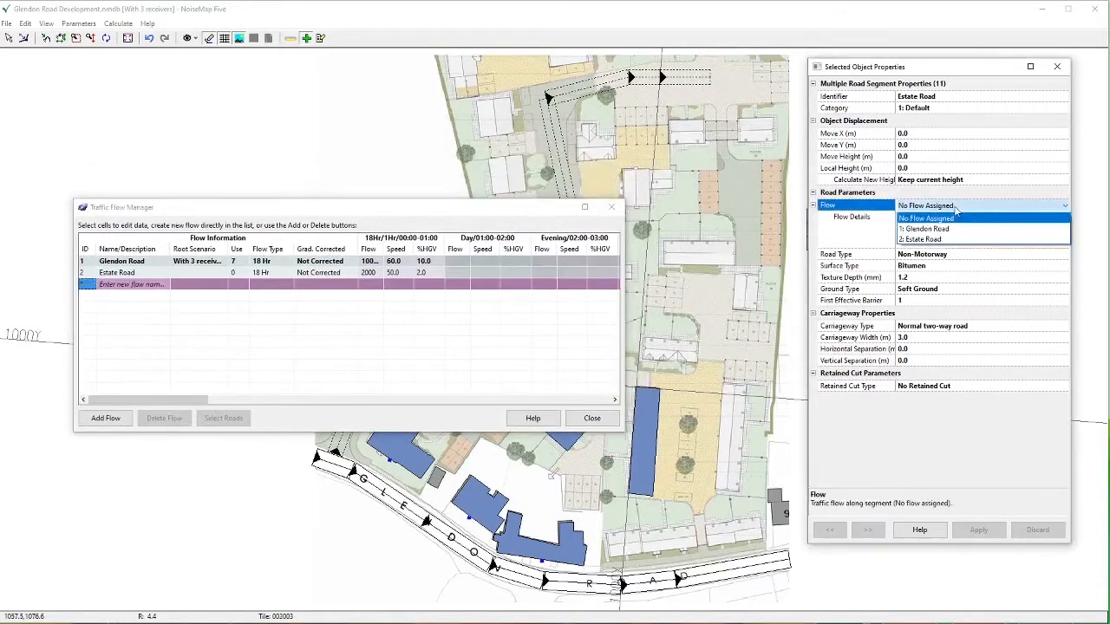
click(943, 243)
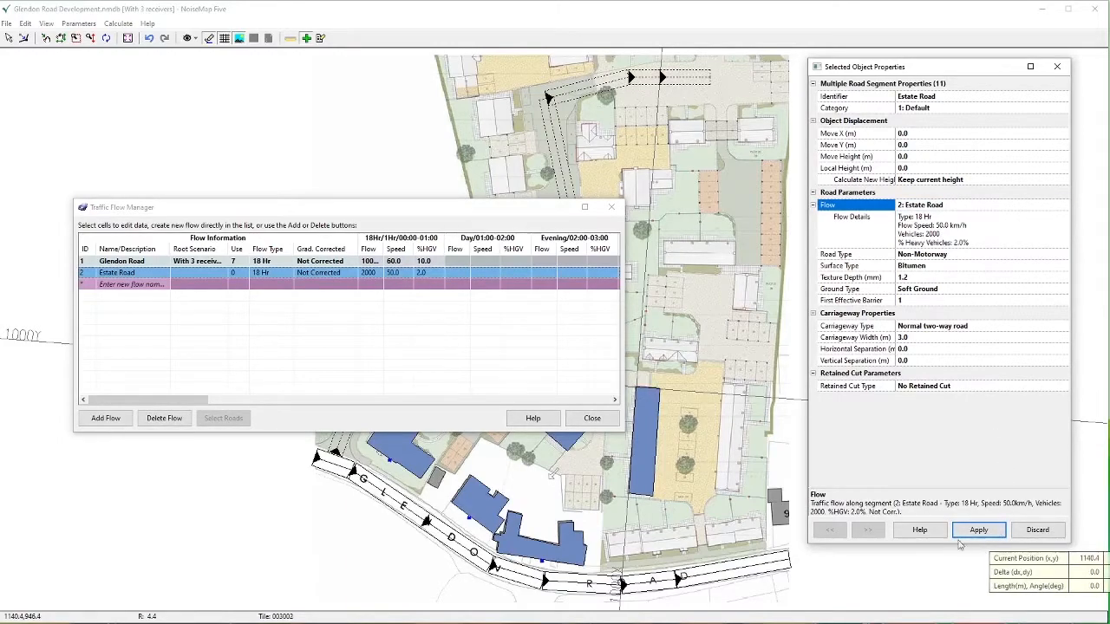
drag(464, 210, 505, 497)
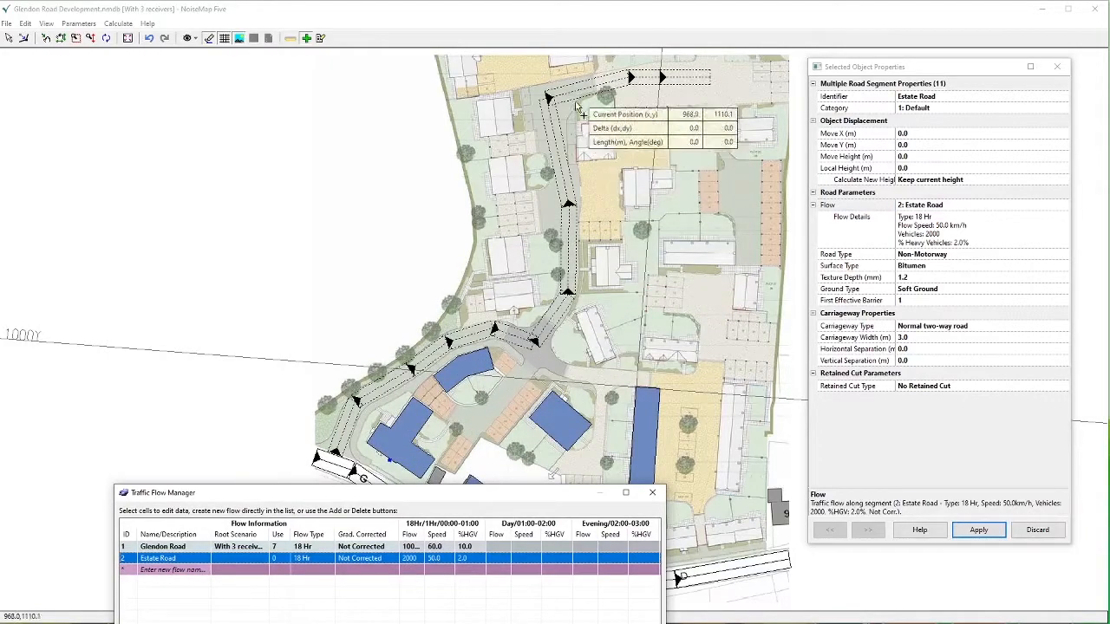
click(980, 530)
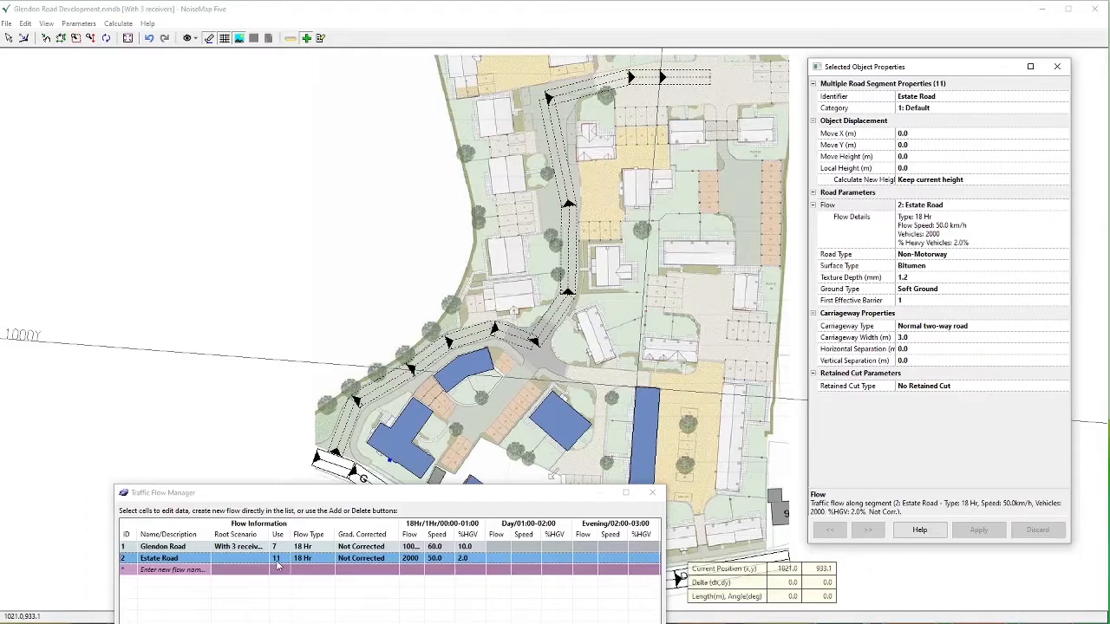
Close the Traffic Flow Manager and change the description of category 1 to Glendon Road
click(654, 495)
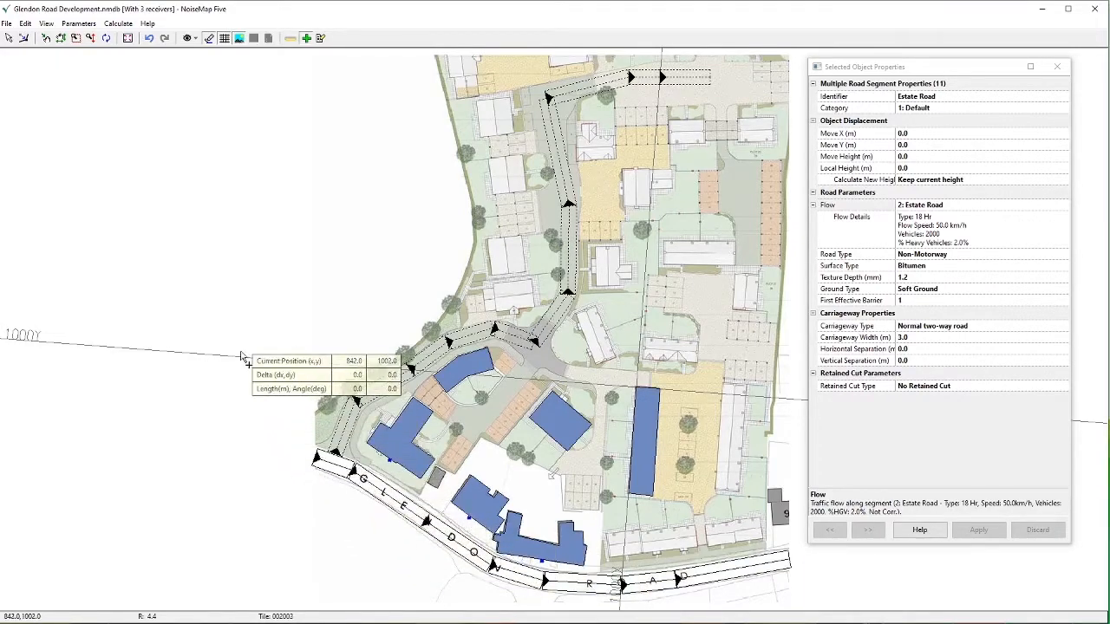
click(71, 24)
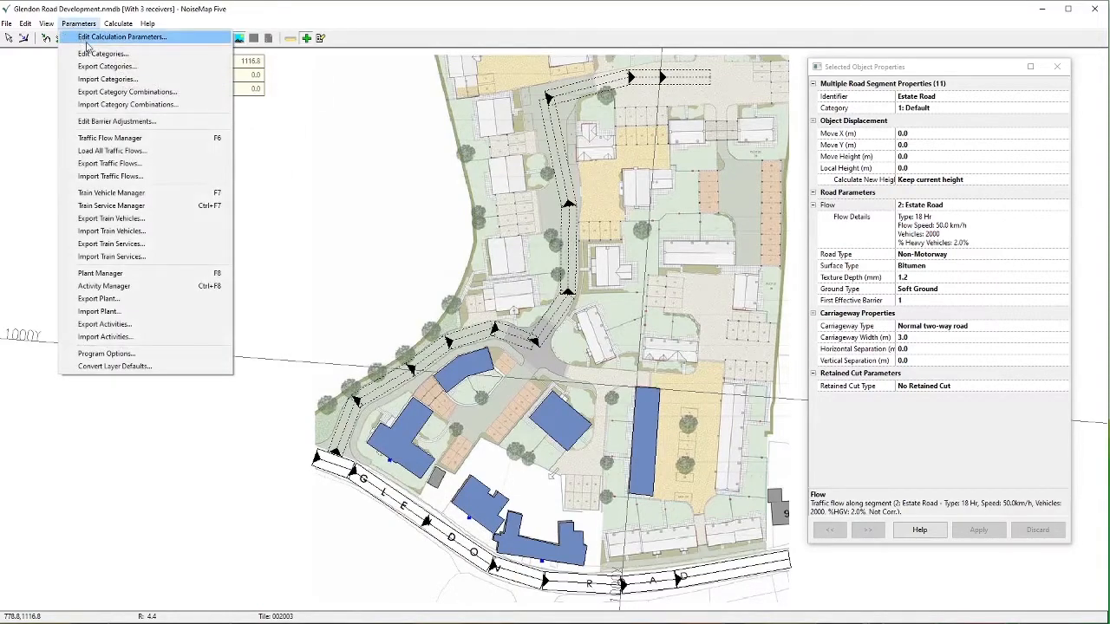
click(97, 54)
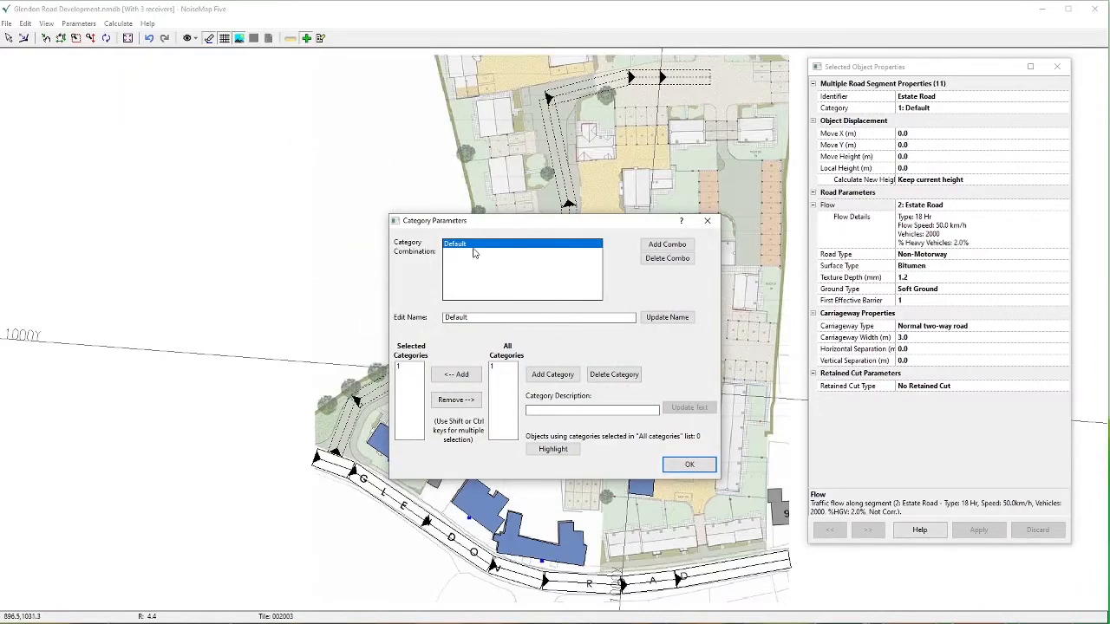
click(507, 369)
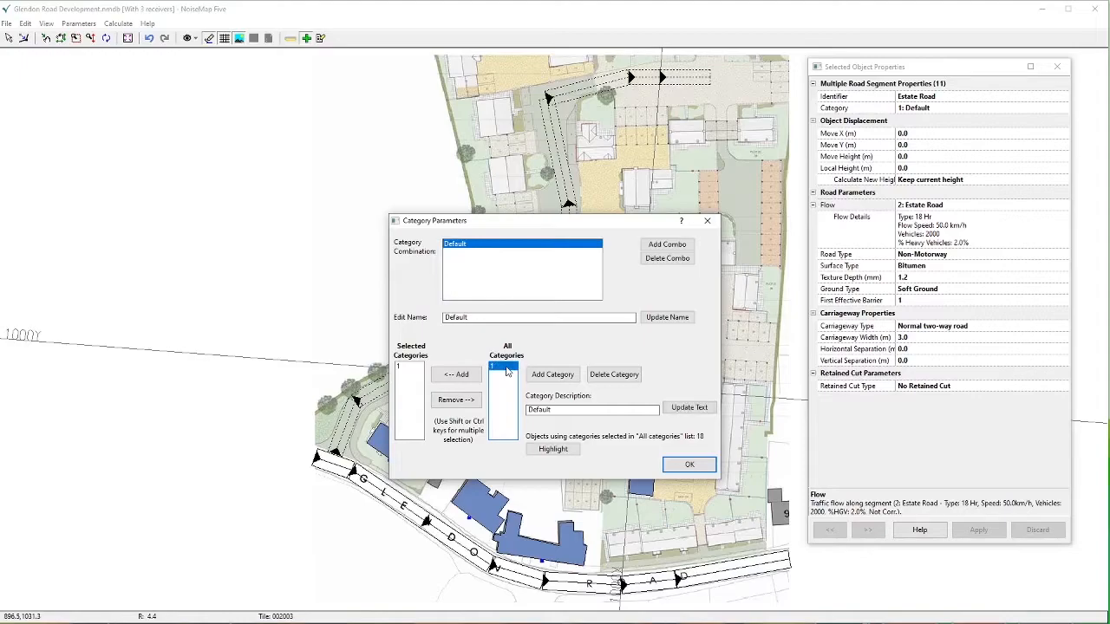
double_click(555, 413)
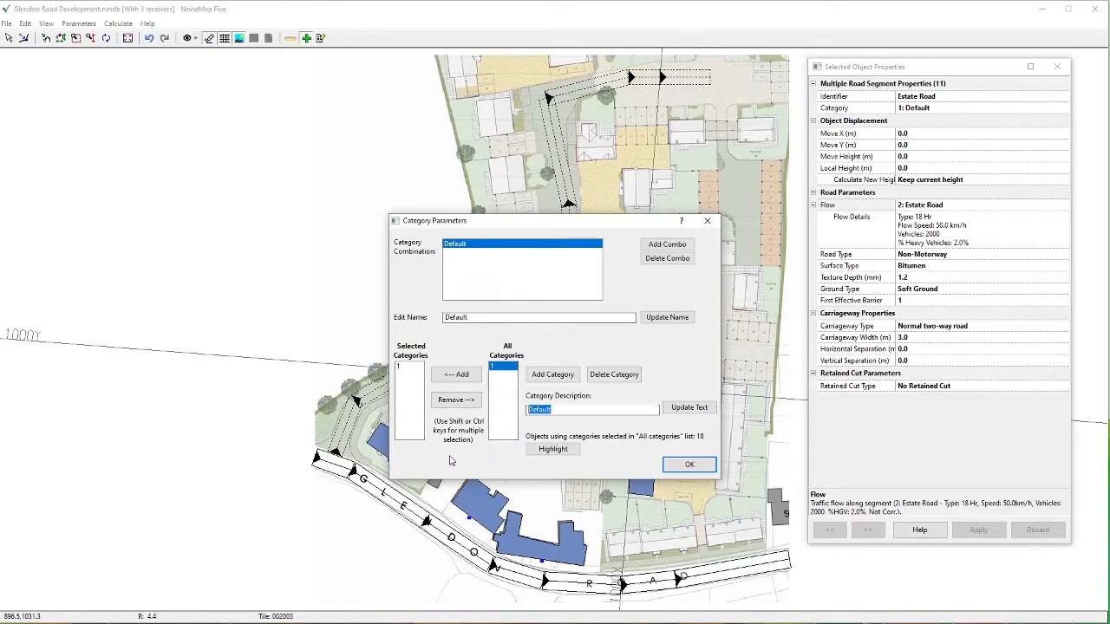
text(Glendon Road)
click(688, 409)
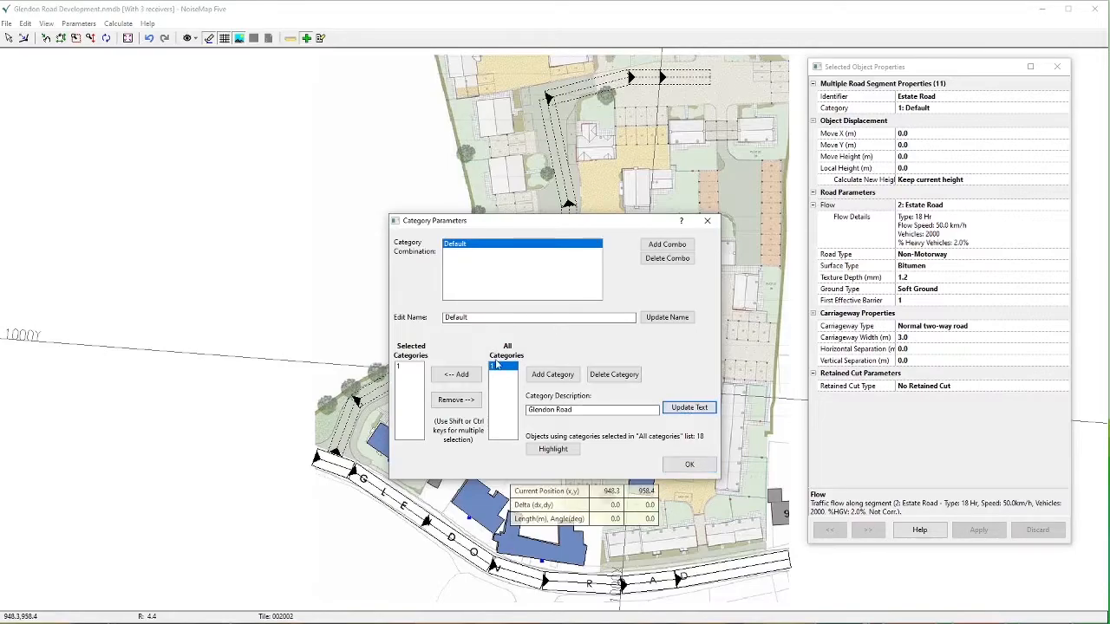
Add category 2 with the description Estate Road and close the category parameters
click(550, 377)
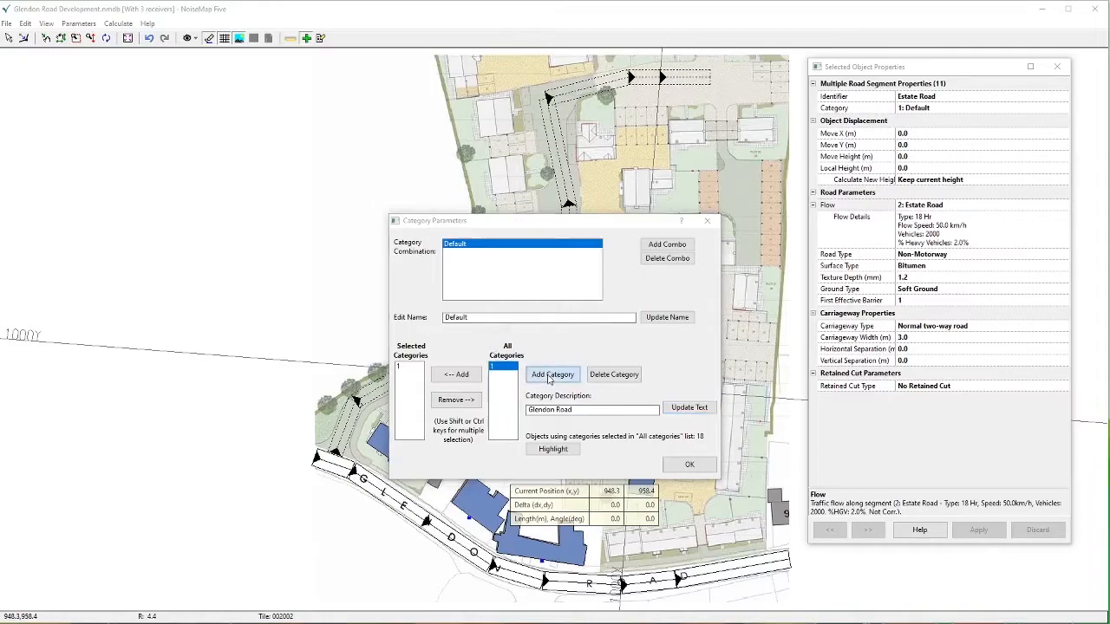
click(523, 344)
text(Estate Road)
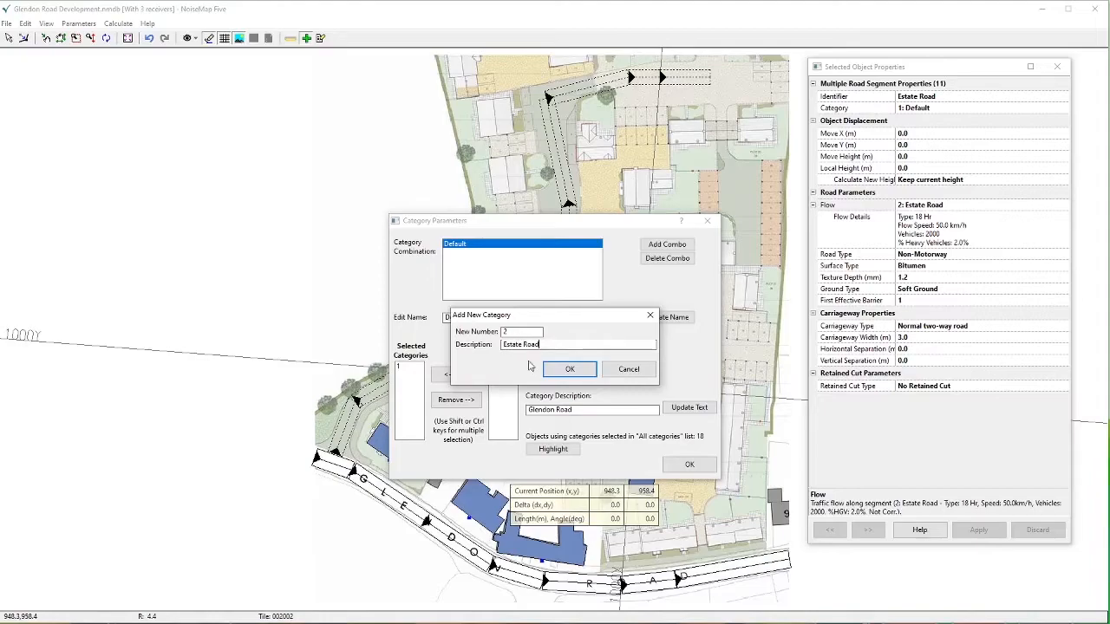
click(570, 371)
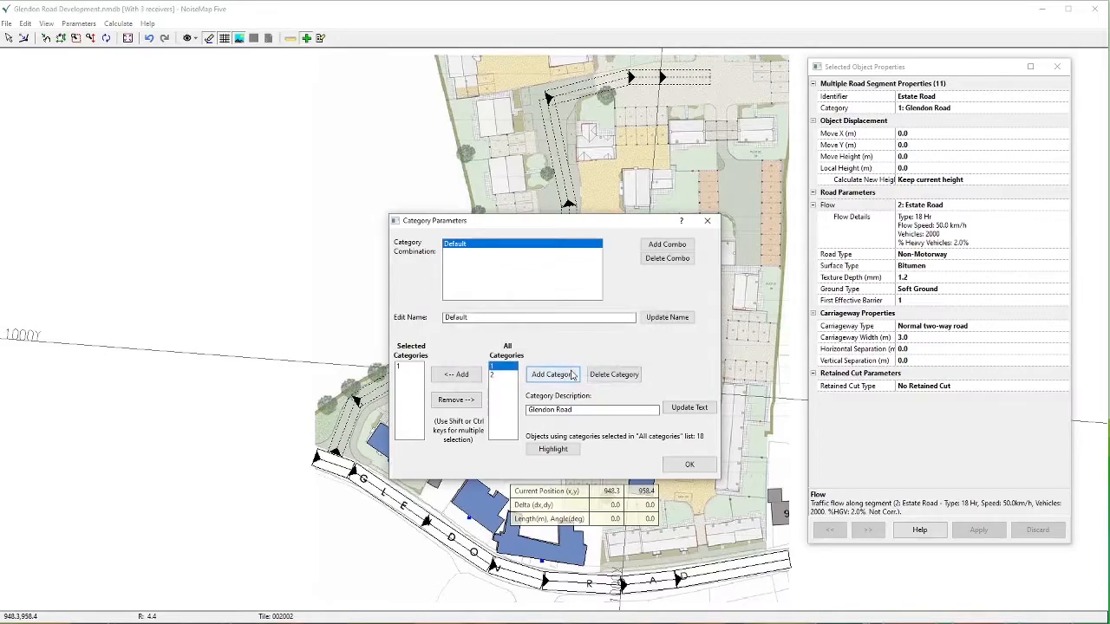
click(504, 375)
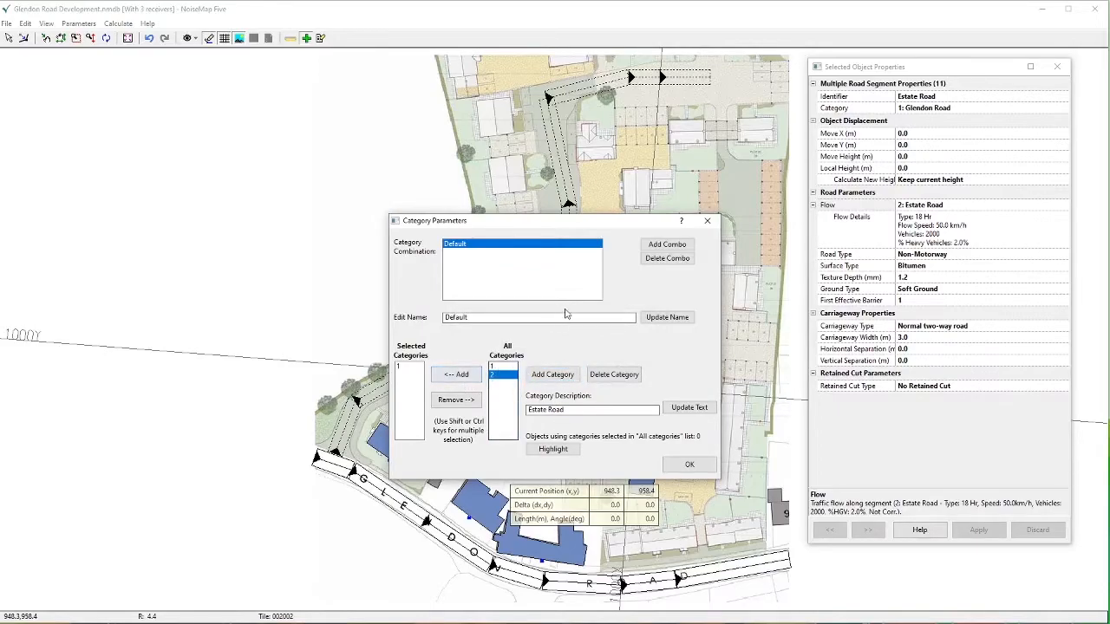
click(708, 224)
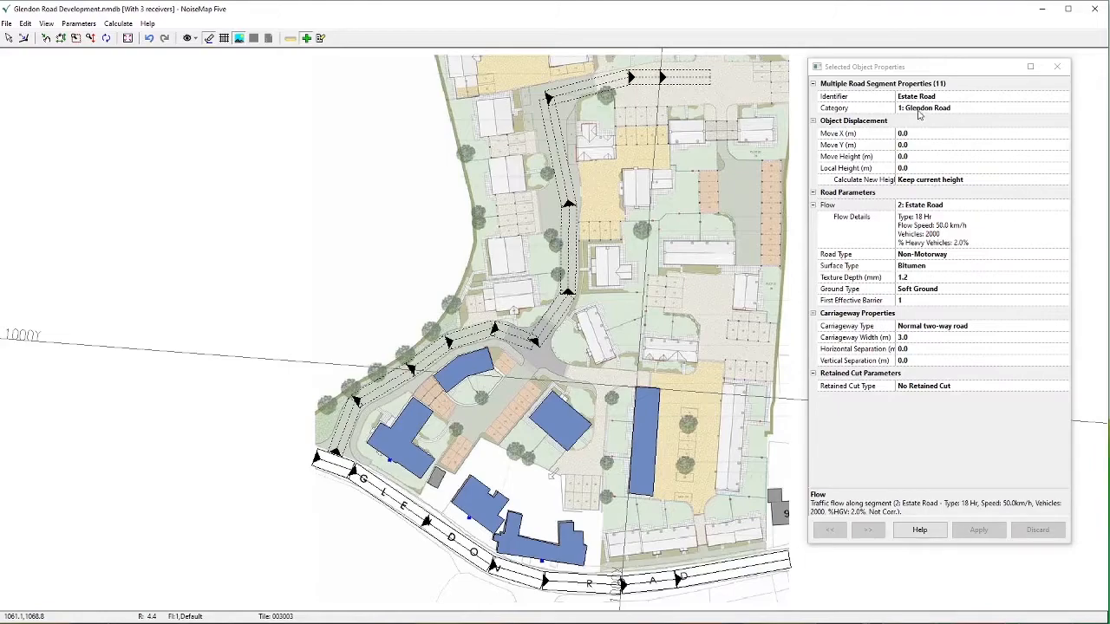
Assign category 2: Estate Road to the selected estate road segments and apply the change
click(965, 109)
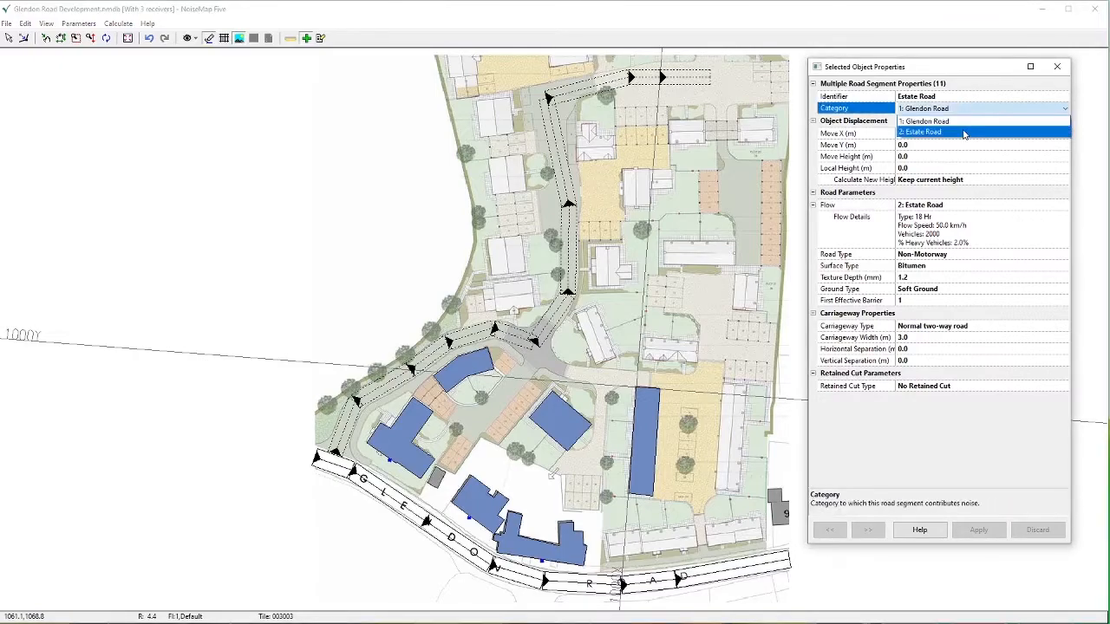
click(962, 133)
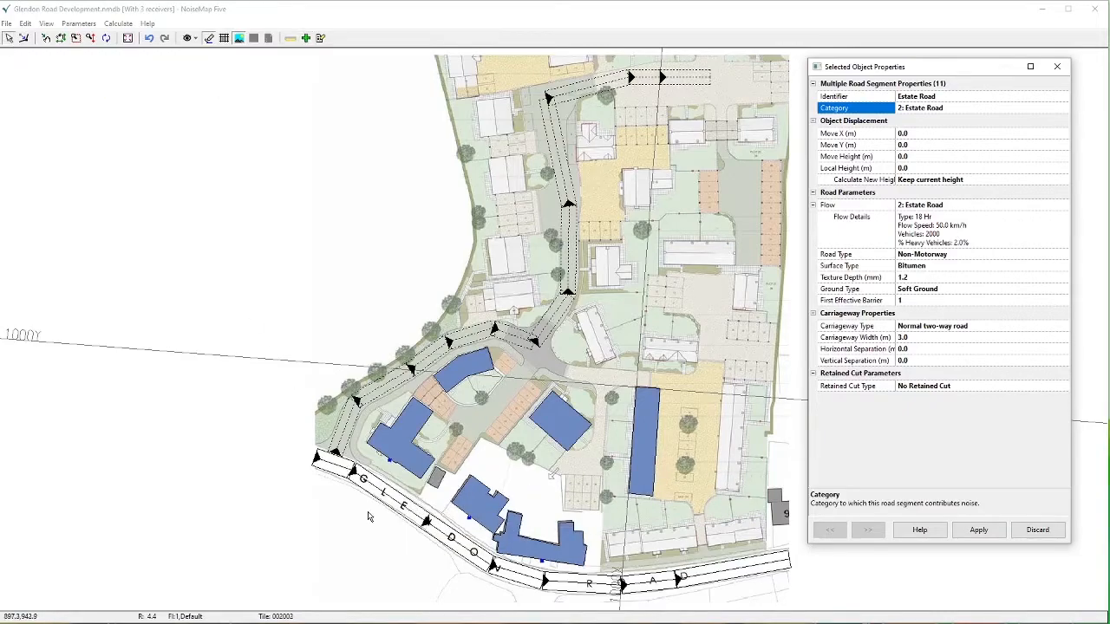
click(396, 515)
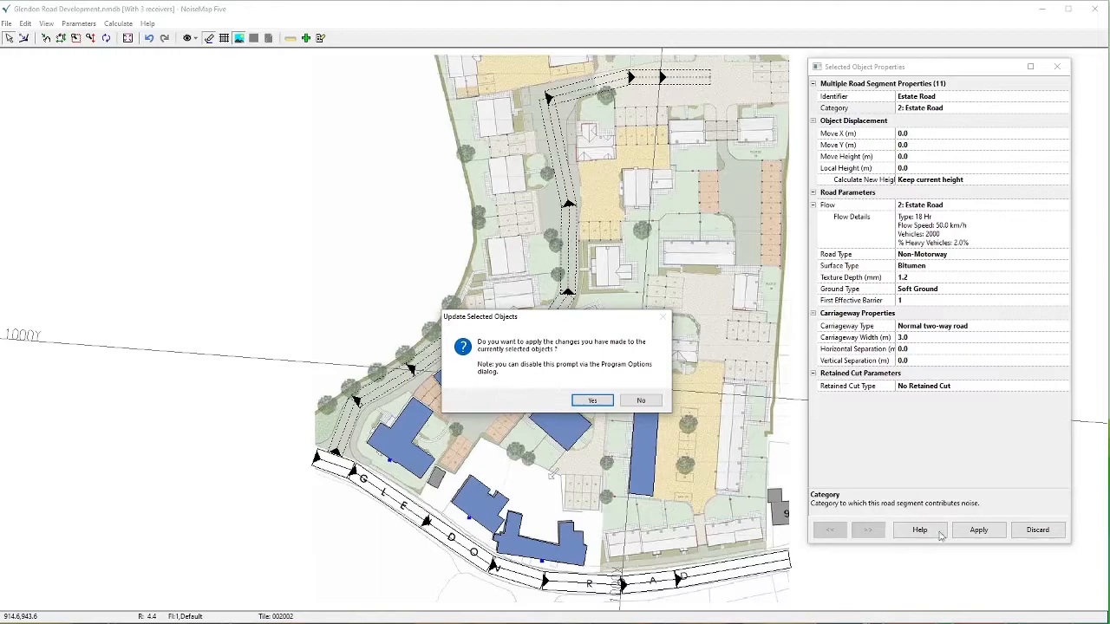
click(590, 402)
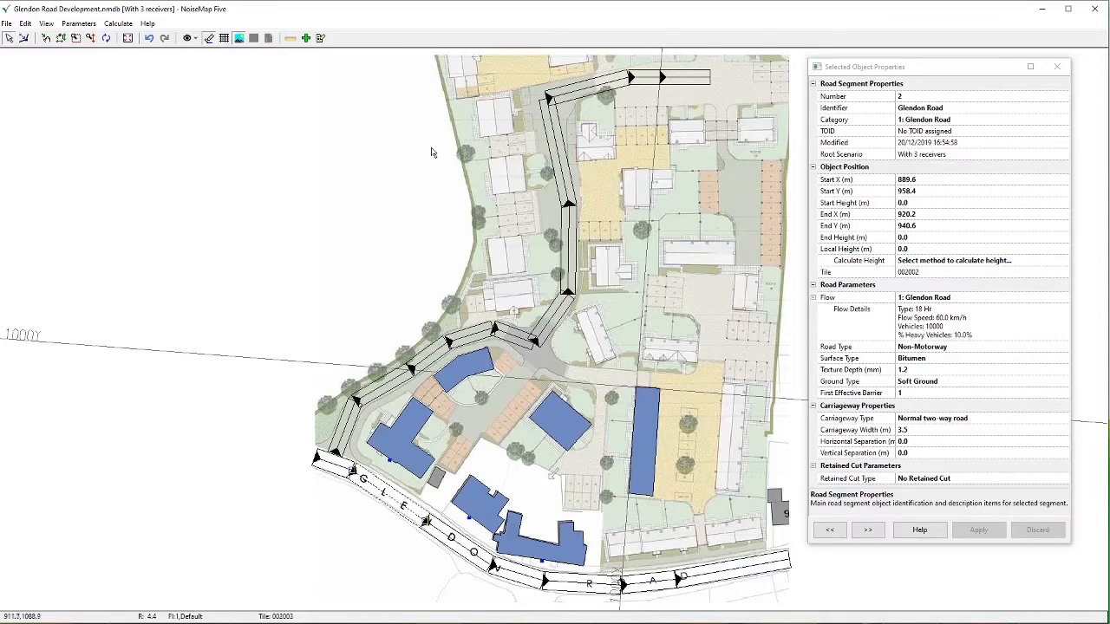
Rename the Default category combination as Glendon Road
click(76, 23)
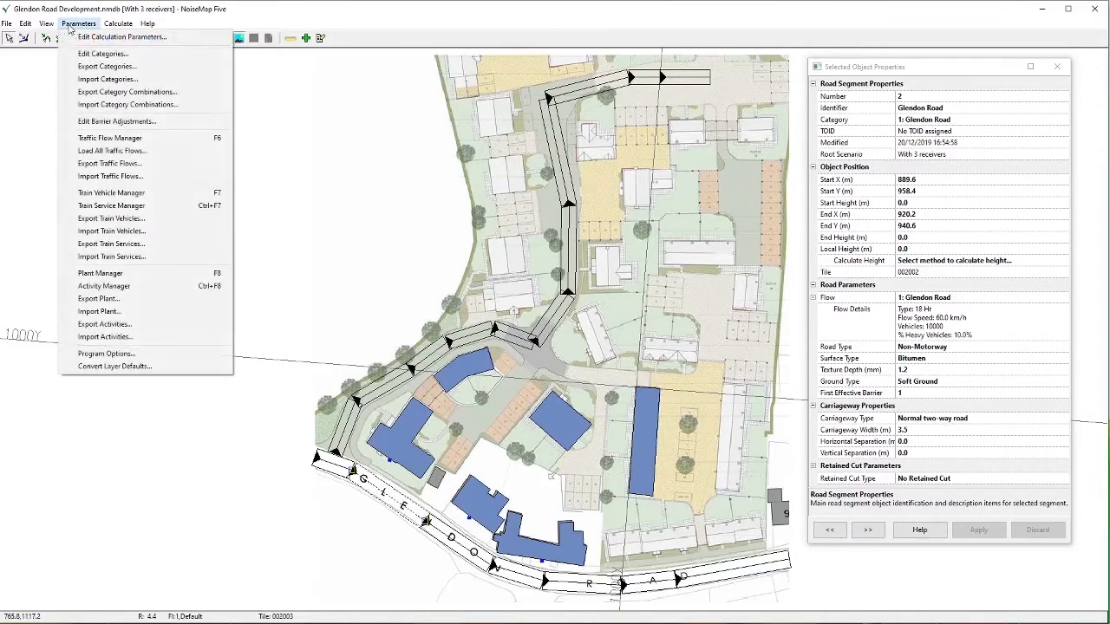
click(104, 55)
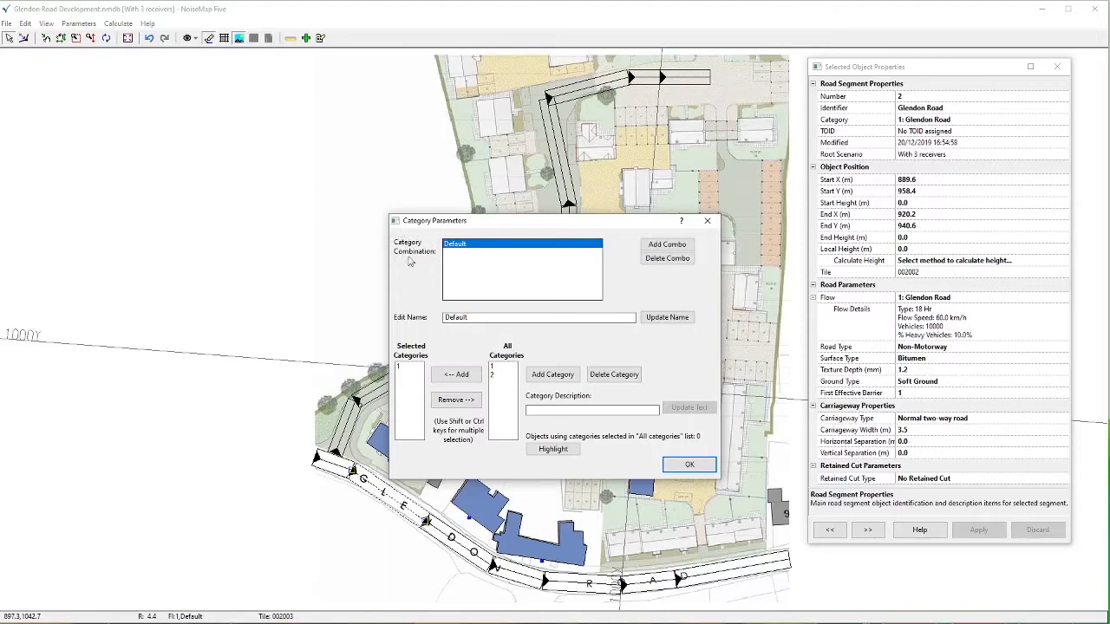
click(566, 318)
drag(473, 317, 444, 317)
text(Glendon Road)
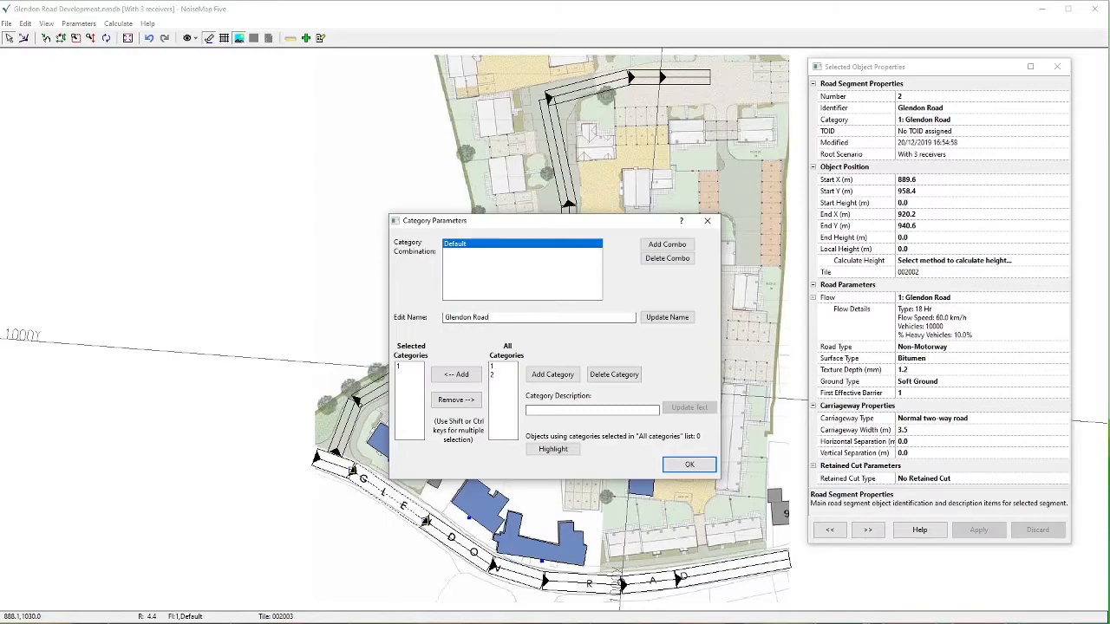
click(657, 321)
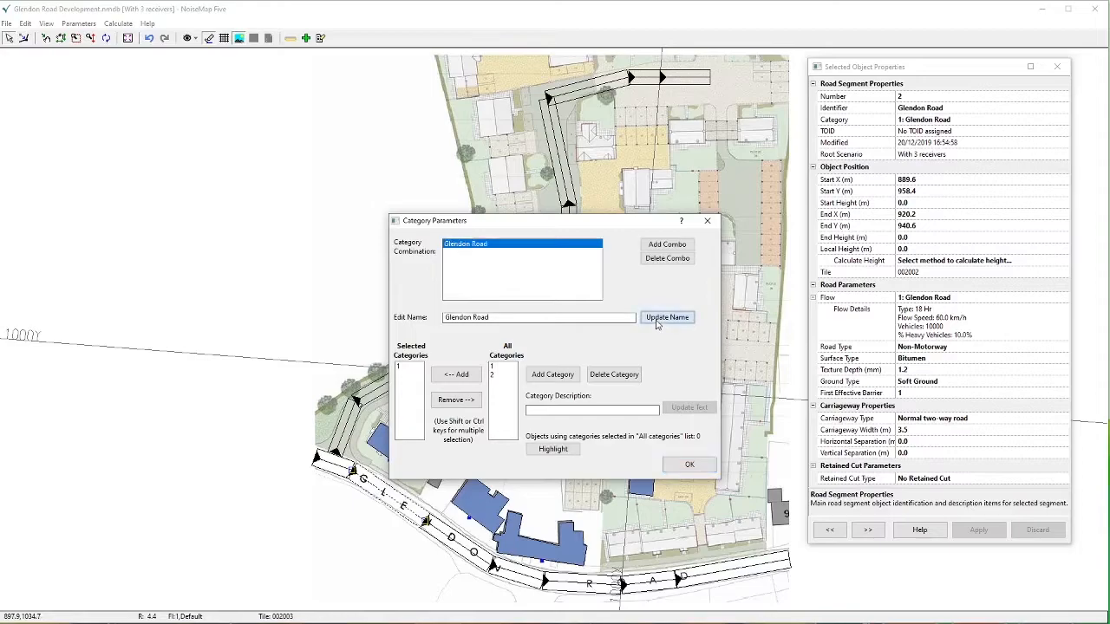
Add a second category combination named Estate Road
click(668, 245)
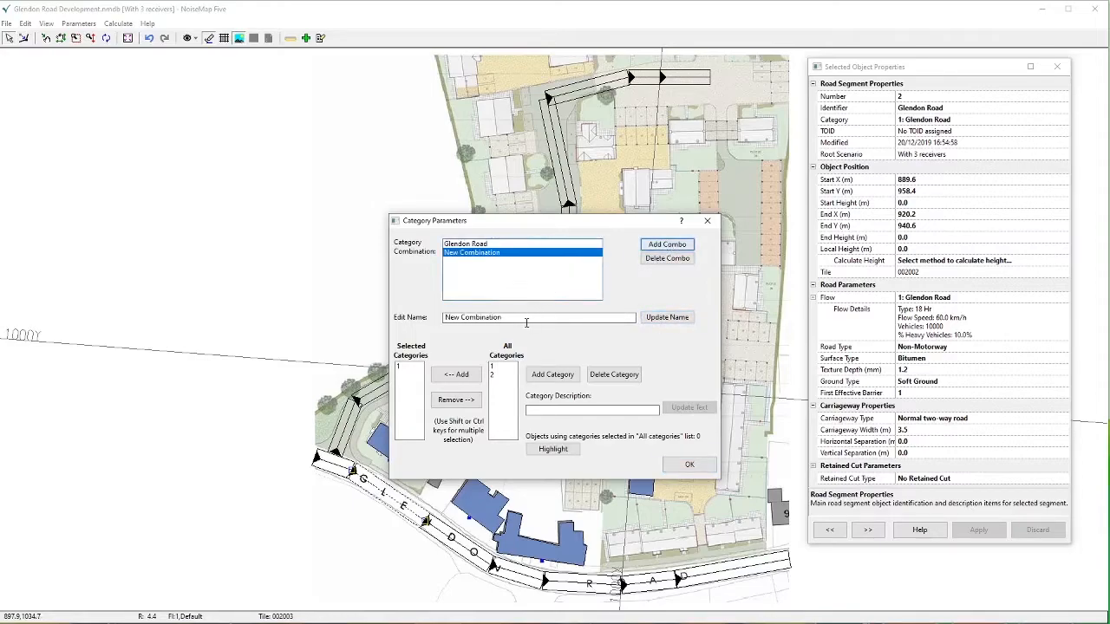
drag(526, 323, 444, 319)
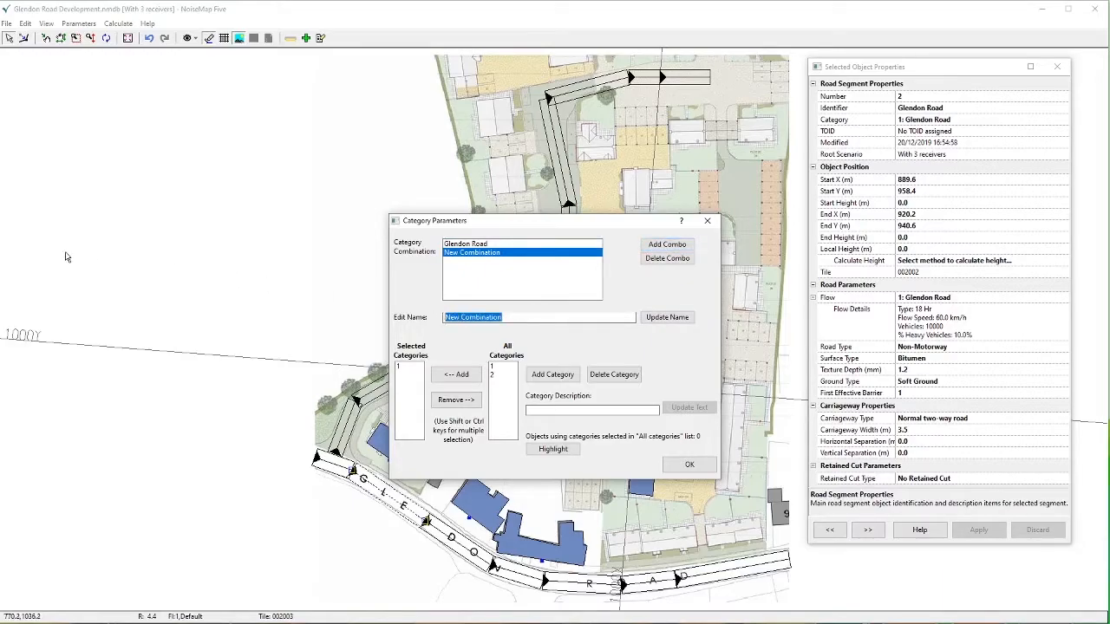
text(Estate Road)
click(666, 318)
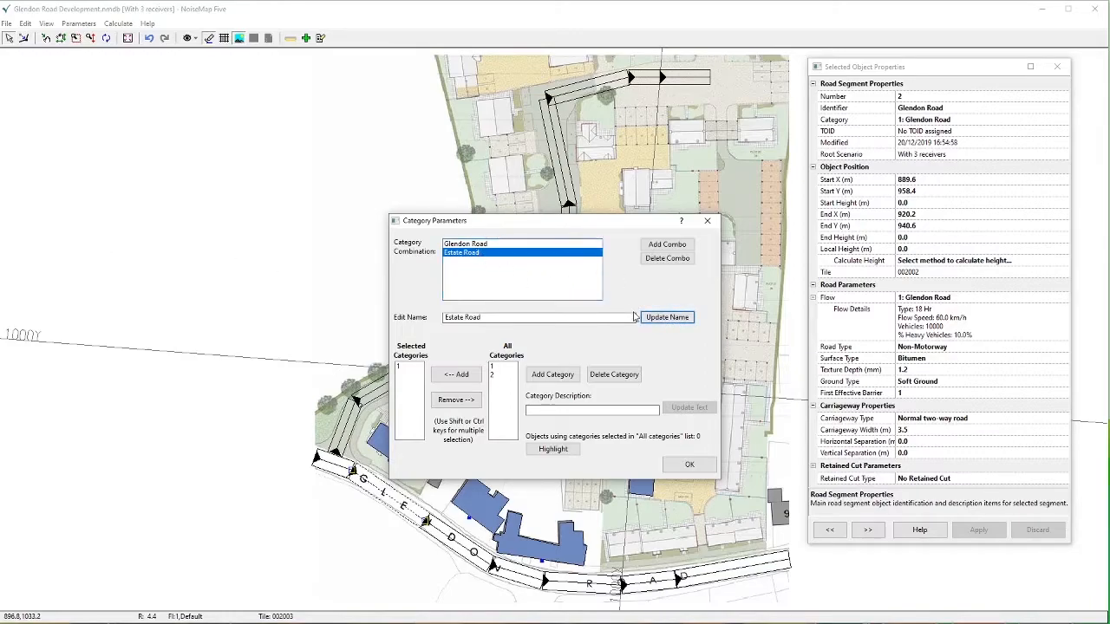
Add a third category combination named All Roads
click(661, 247)
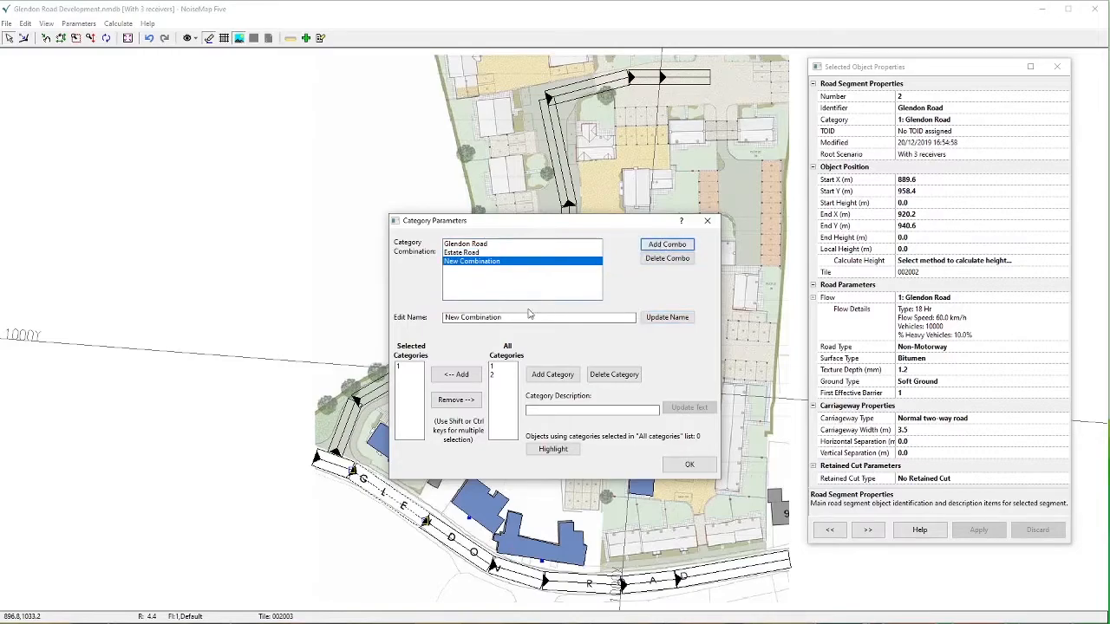
drag(516, 318, 444, 317)
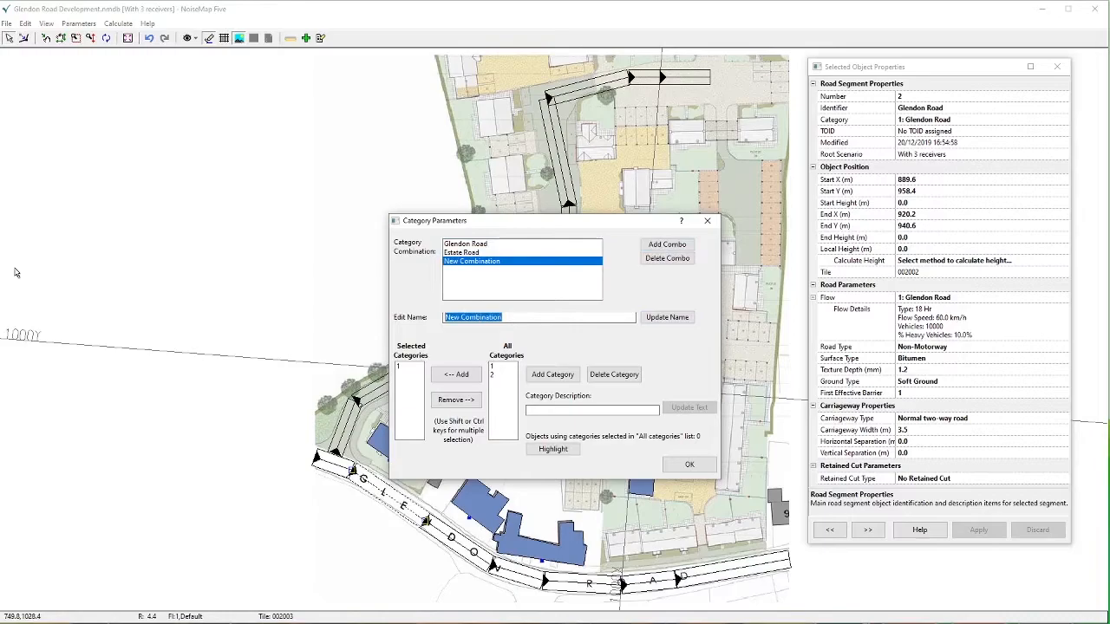
text(All)
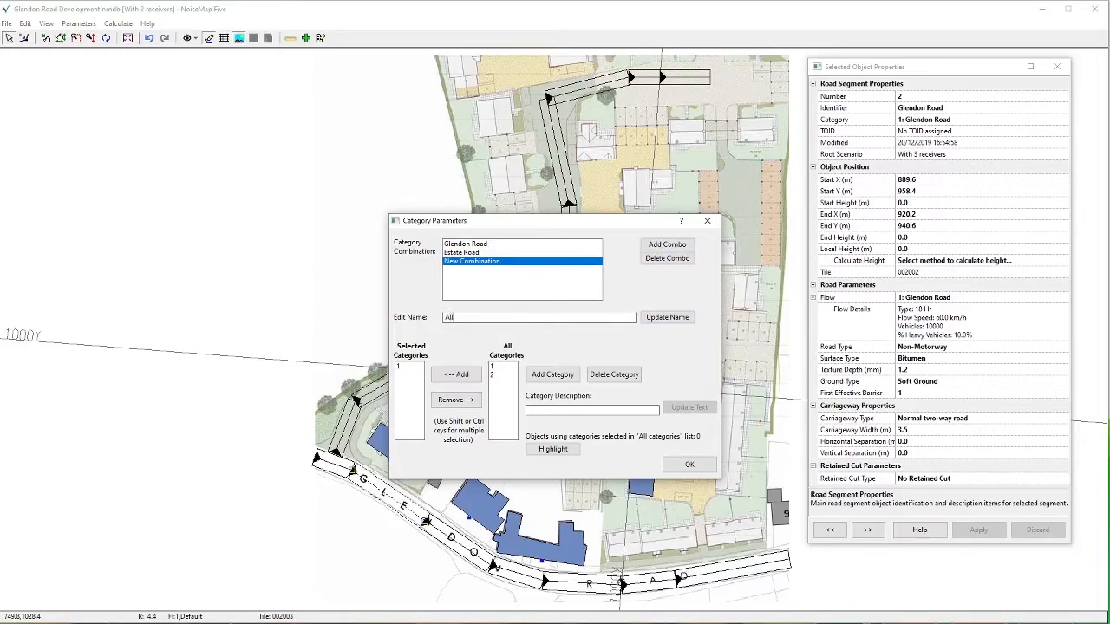
text( Roads)
click(667, 318)
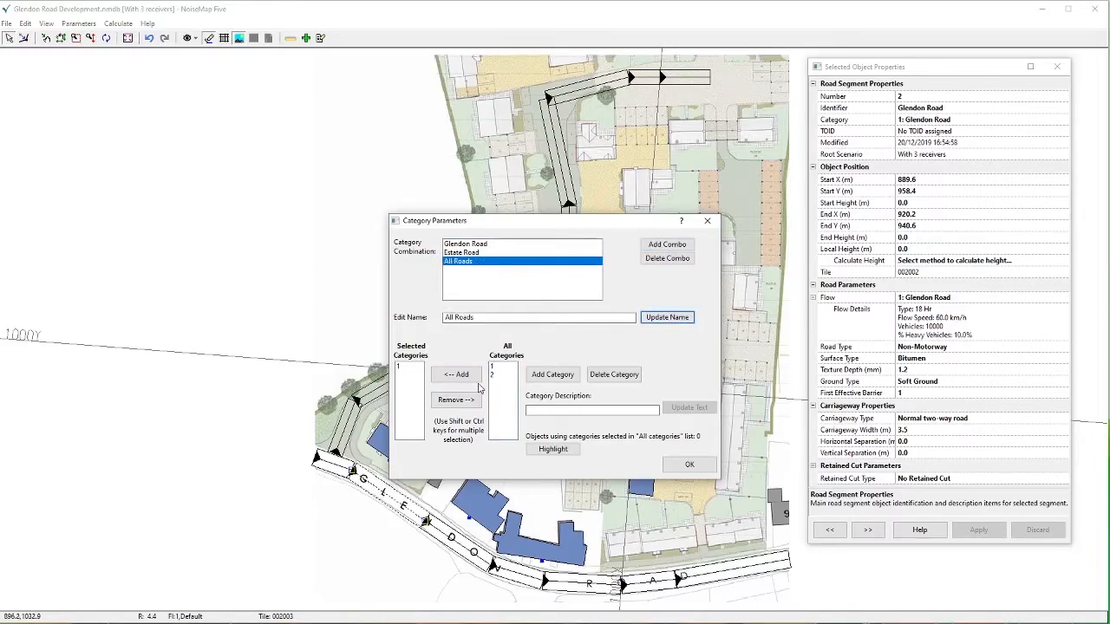
Add category 2 to the Estate Road combination and remove category 1 from it
click(467, 244)
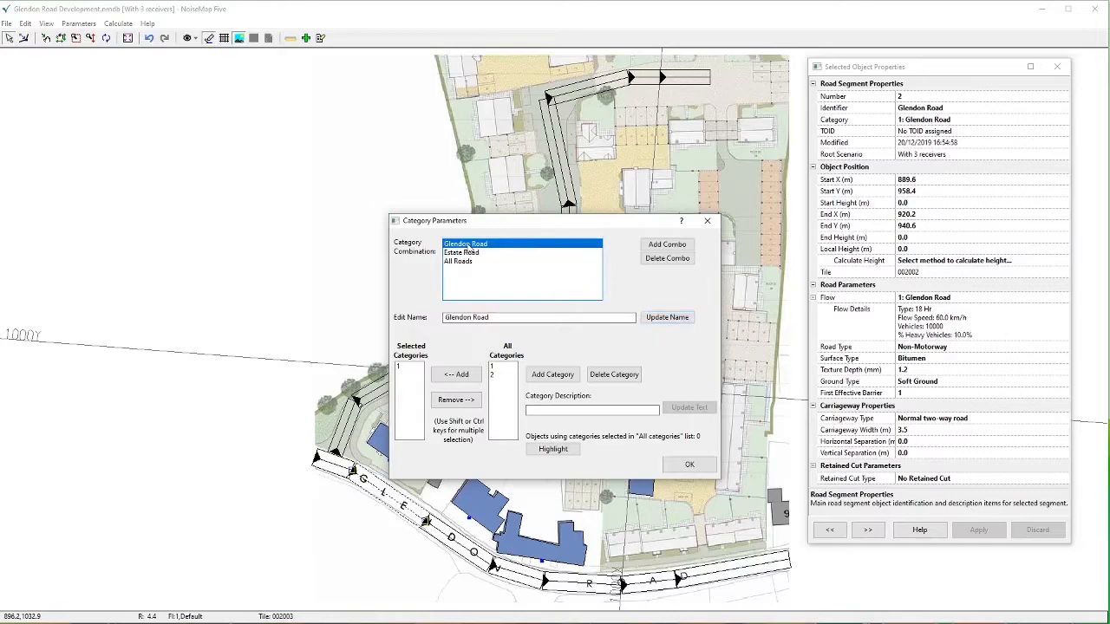
click(402, 370)
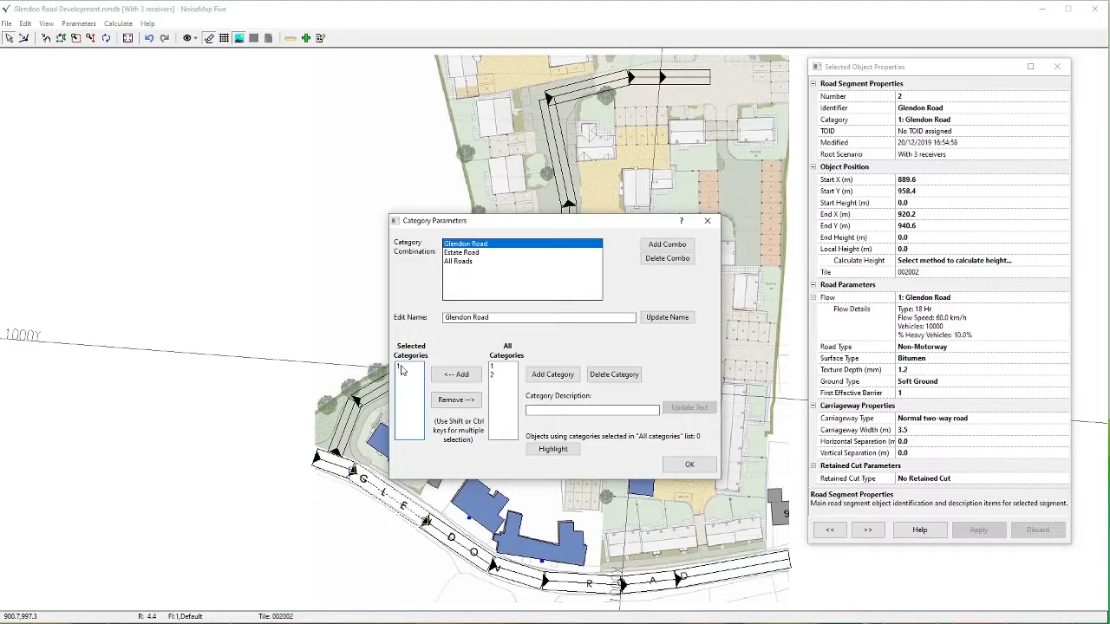
click(477, 253)
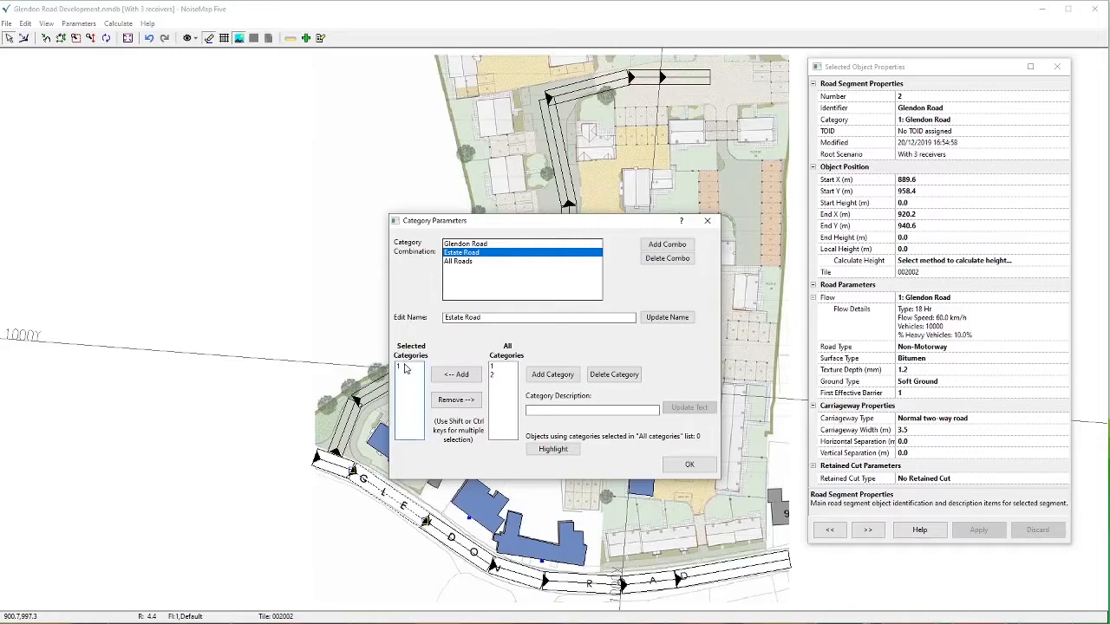
click(491, 375)
click(457, 375)
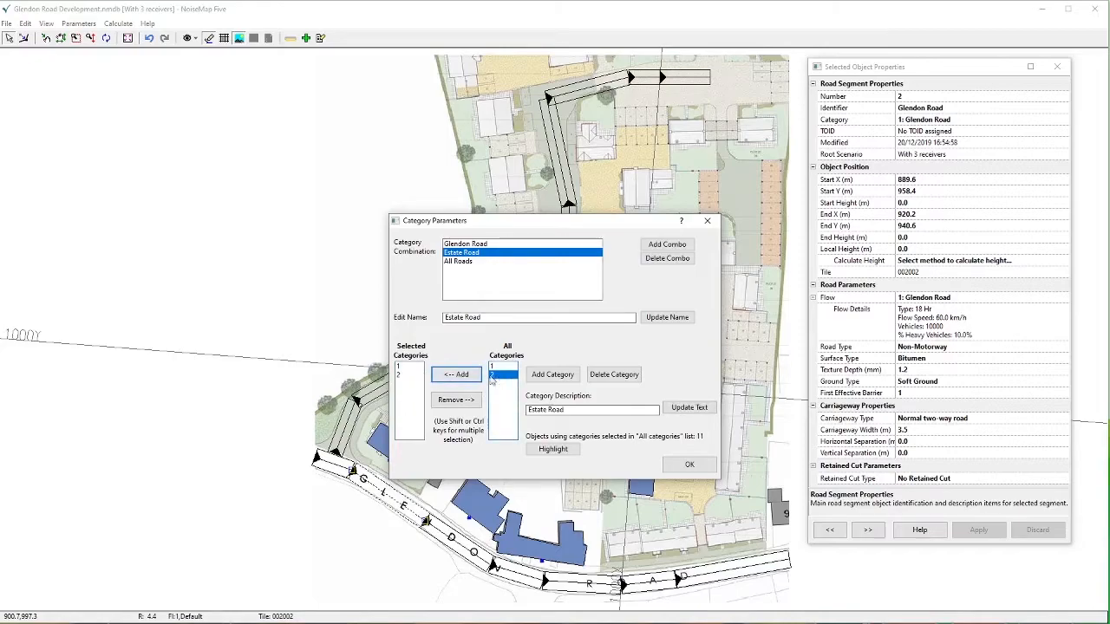
click(399, 367)
click(455, 399)
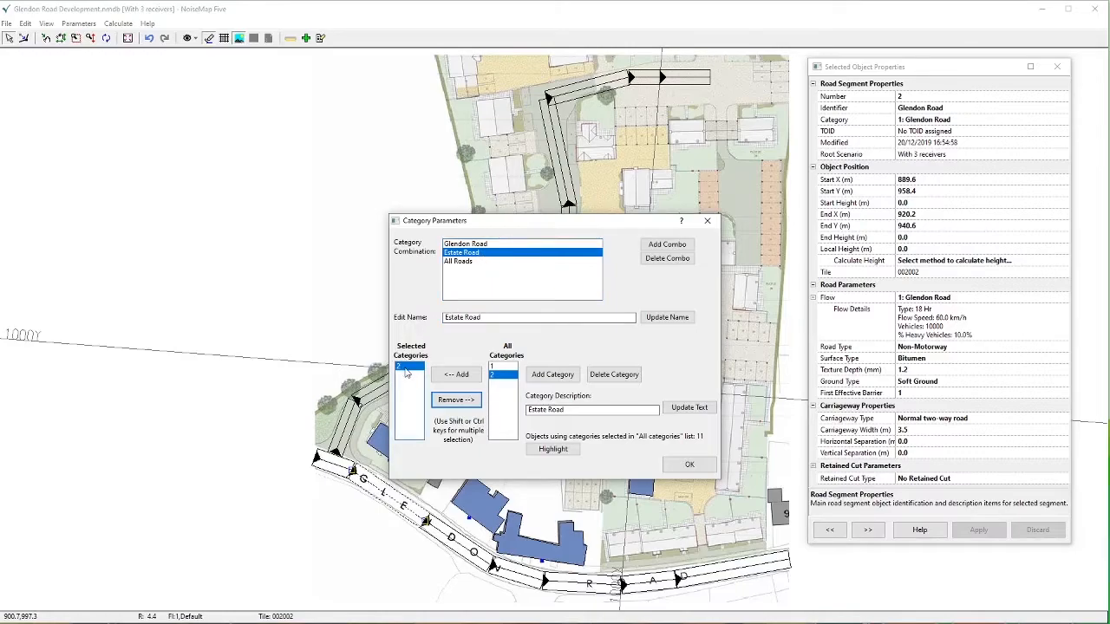
Add category 2 to the All Roads combination alongside category 1, and reselect the Glendon Road combination
click(463, 263)
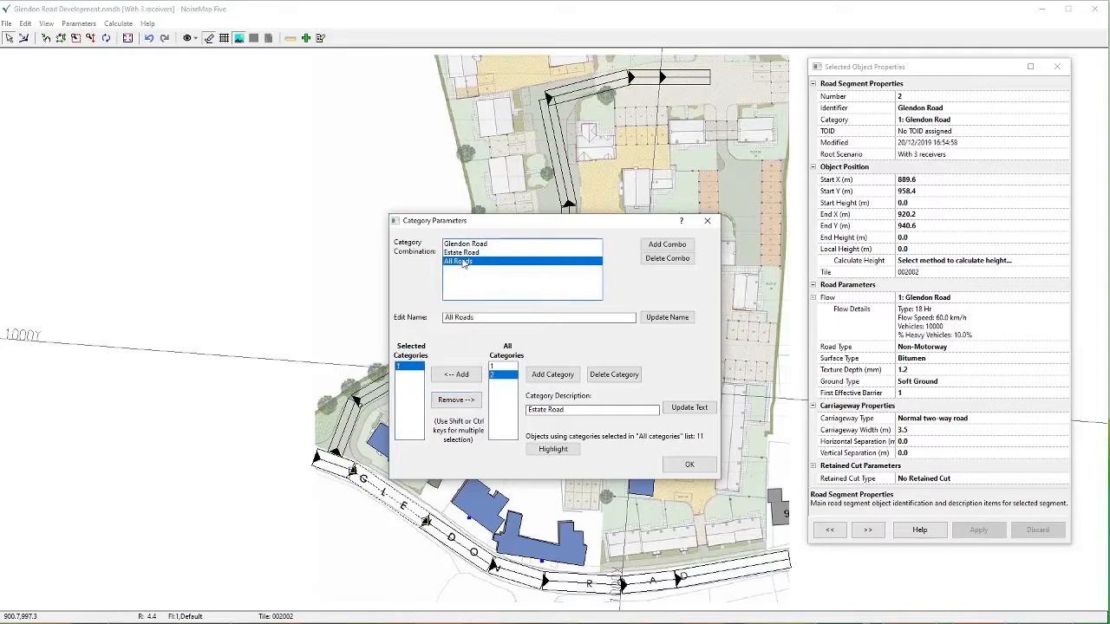
click(458, 375)
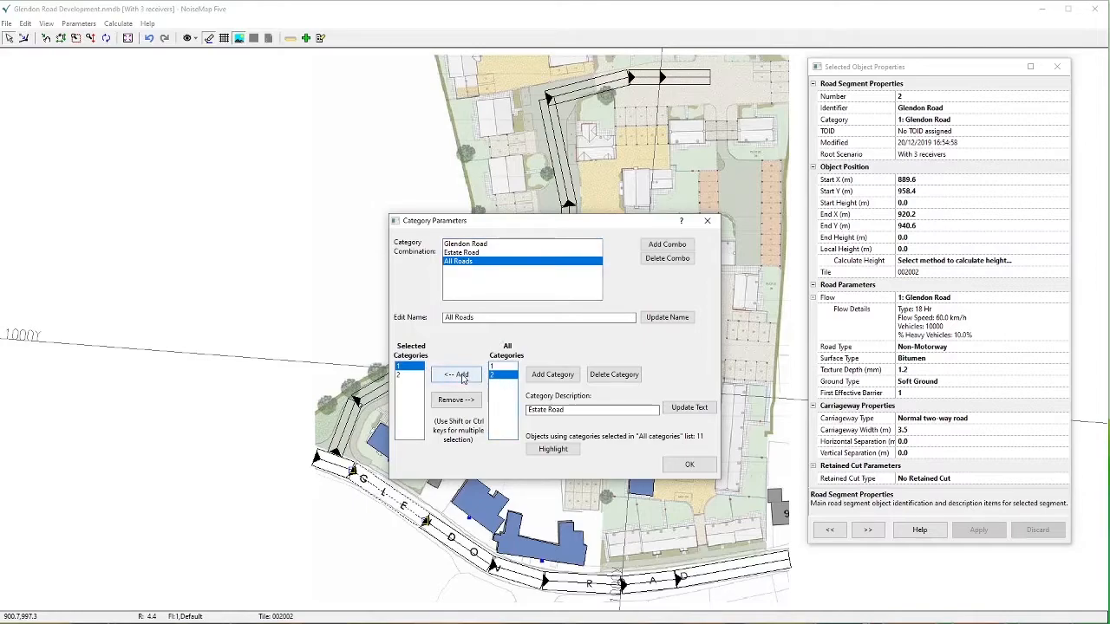
click(454, 380)
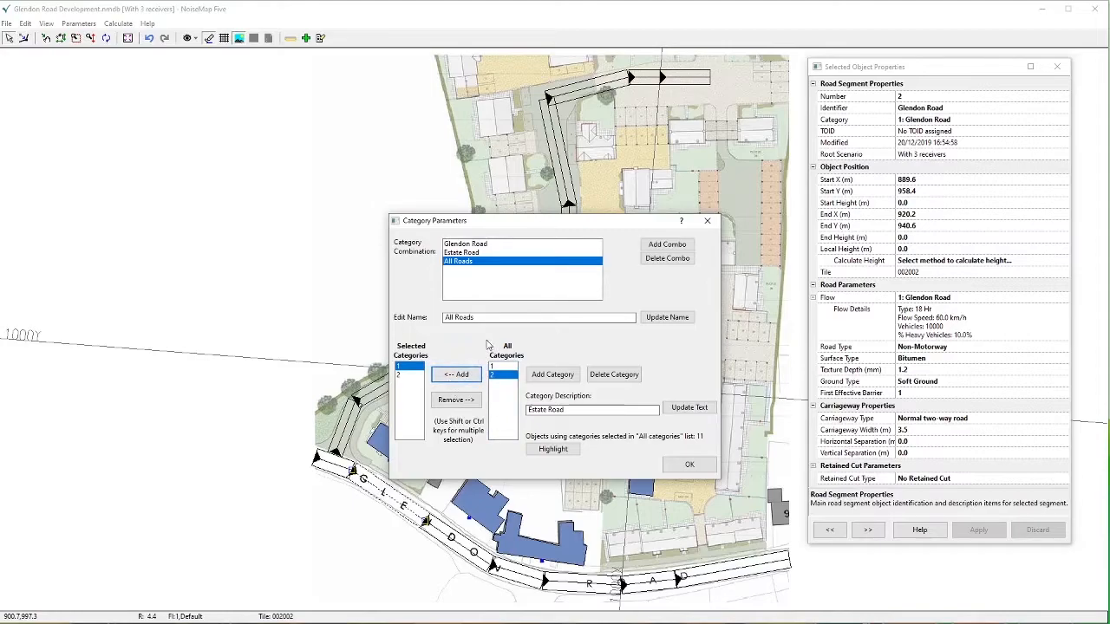
click(490, 245)
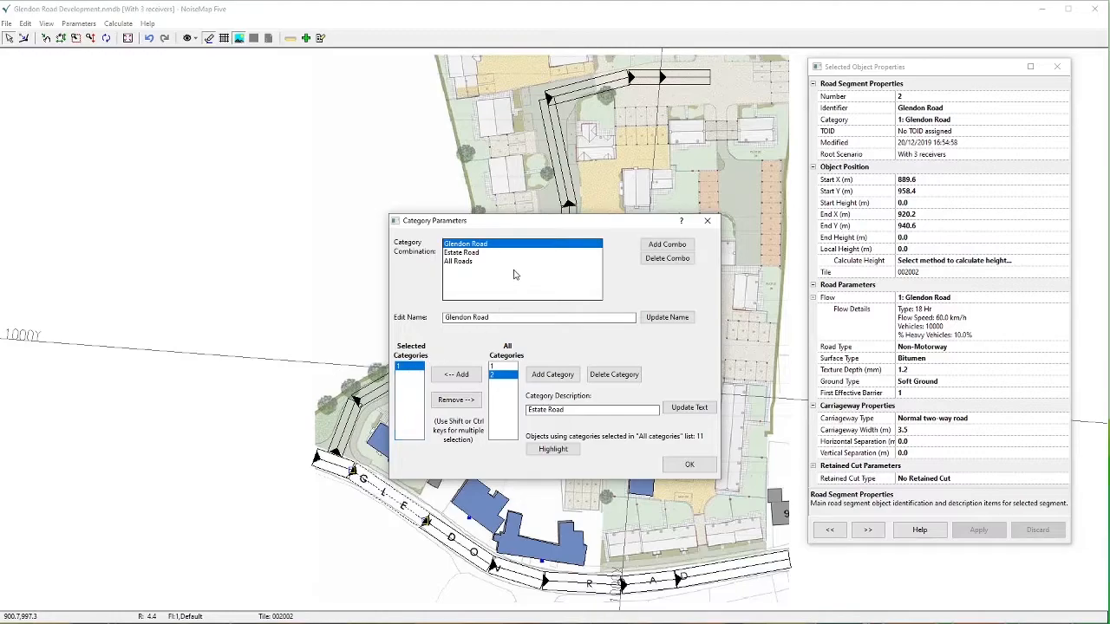
Review the categories assigned to the Estate Road and All Roads combinations and accept the category parameters
click(482, 253)
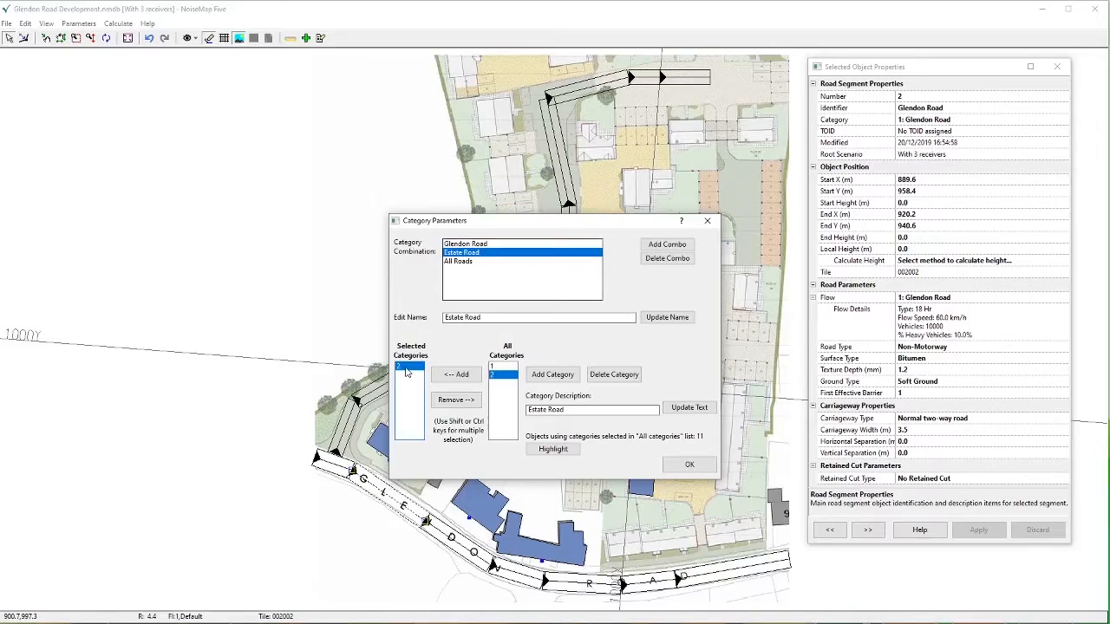
click(469, 264)
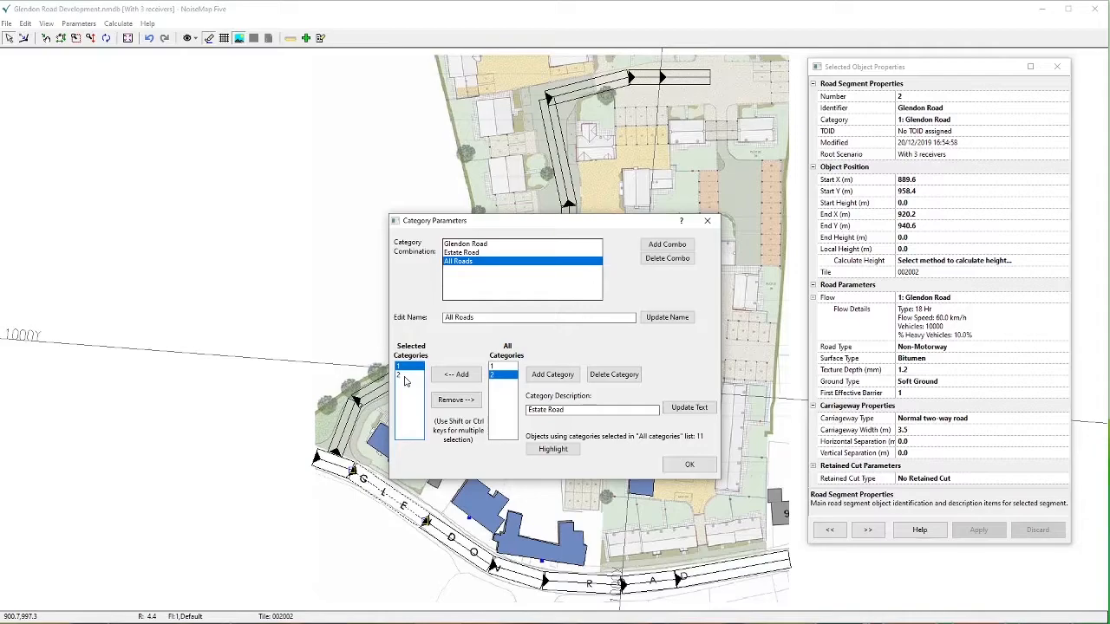
click(689, 466)
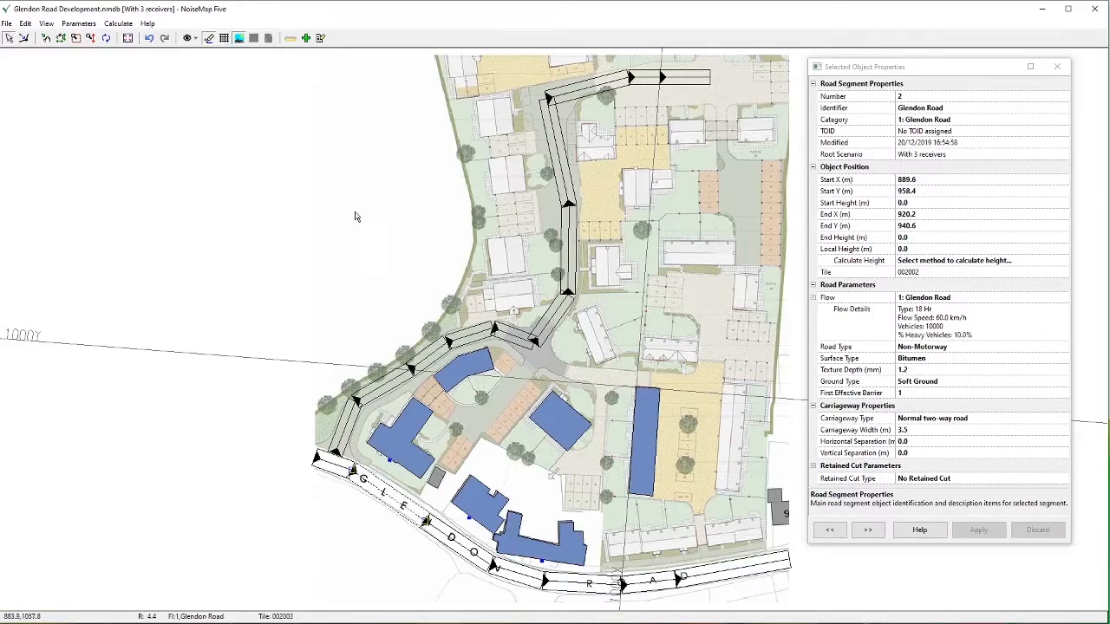
Add a receiver 1.5 m above ground on the estate-road side of the L-shaped building, with a view angle from about 203.5 to 42.3 degrees
click(306, 39)
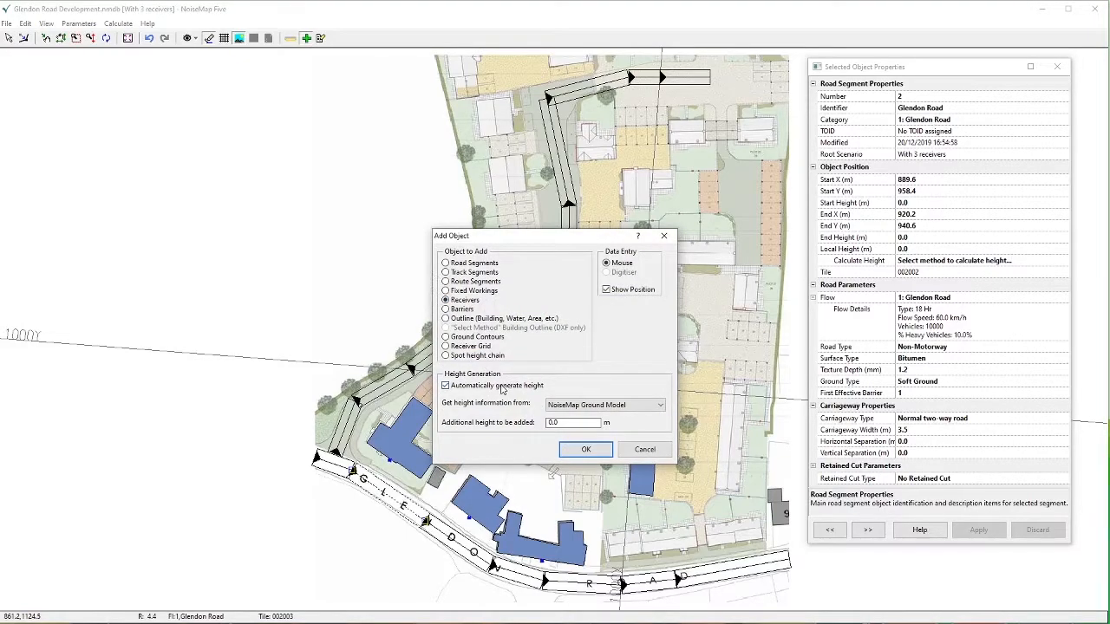
drag(559, 425, 548, 424)
text(1.5)
click(586, 450)
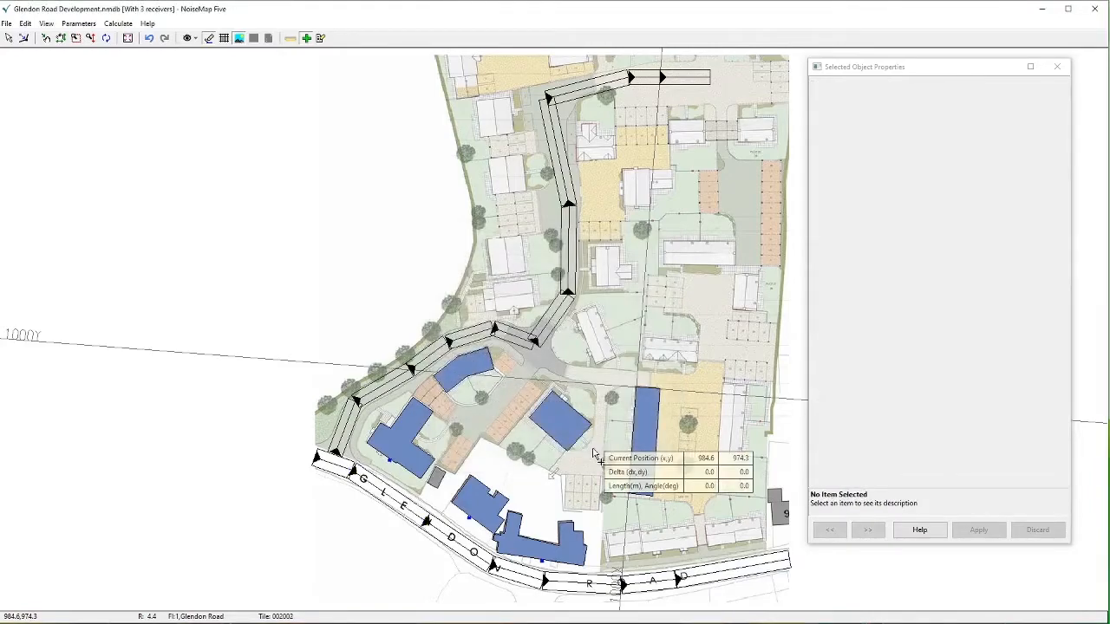
click(376, 436)
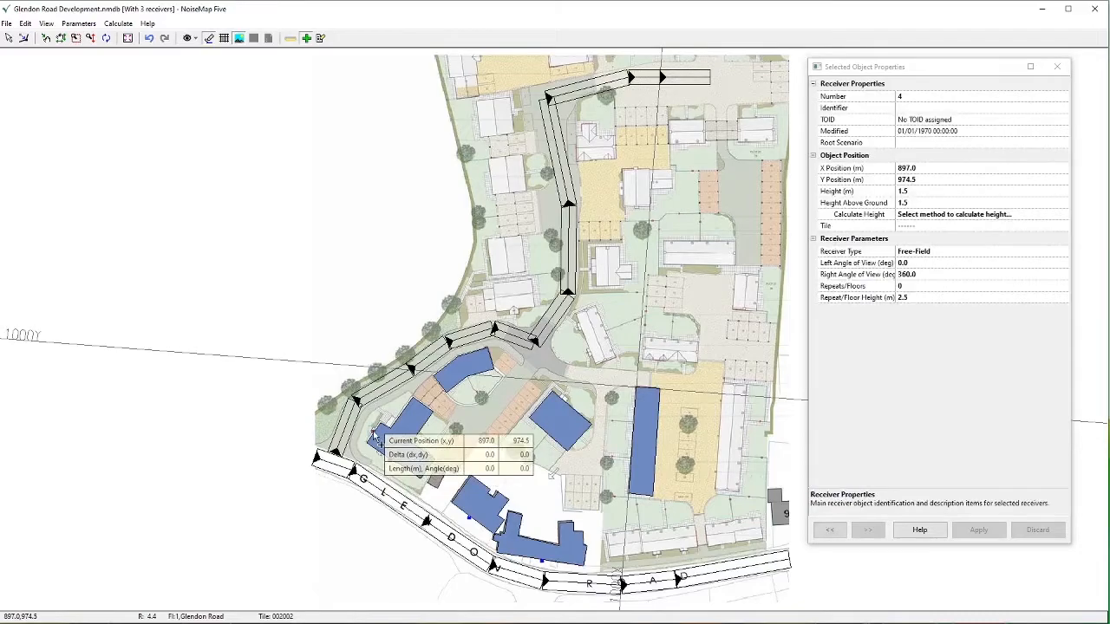
click(342, 499)
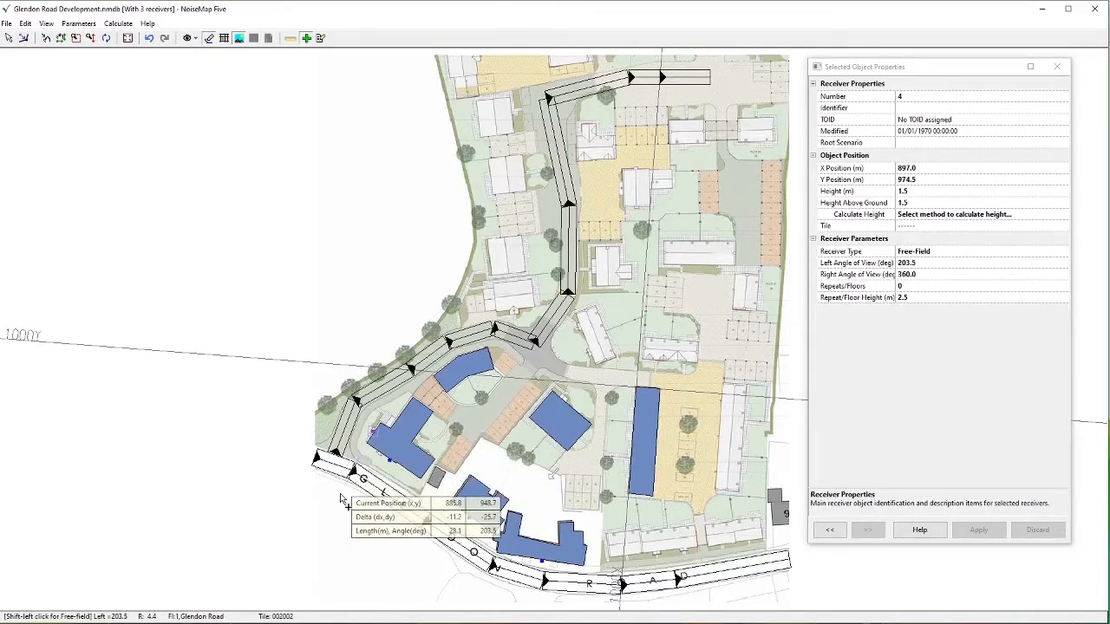
click(469, 347)
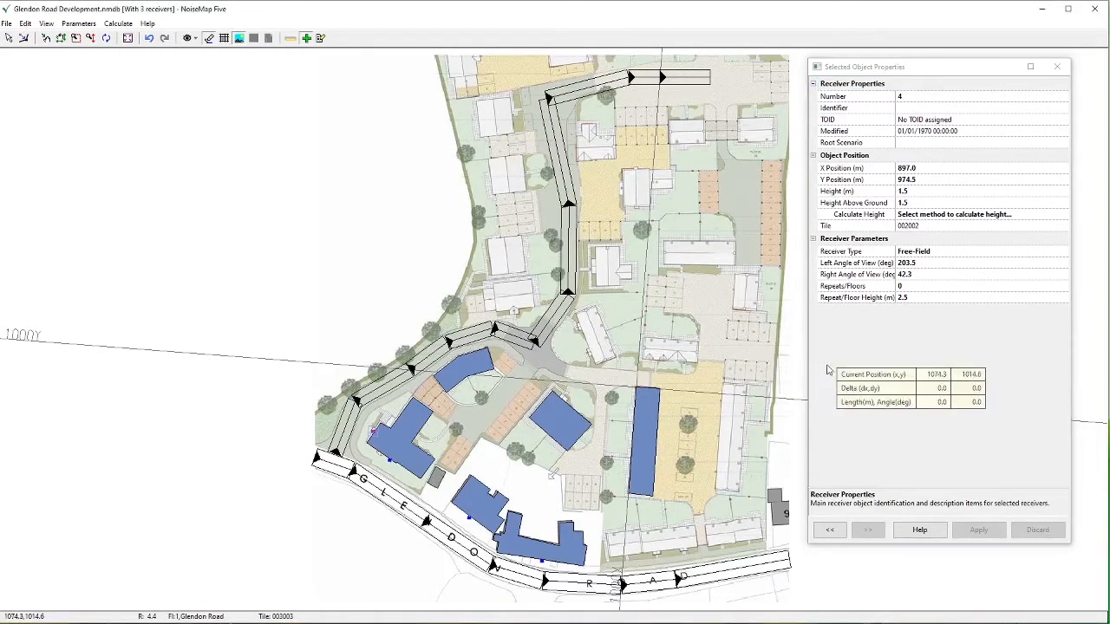
click(968, 108)
text(Receiver)
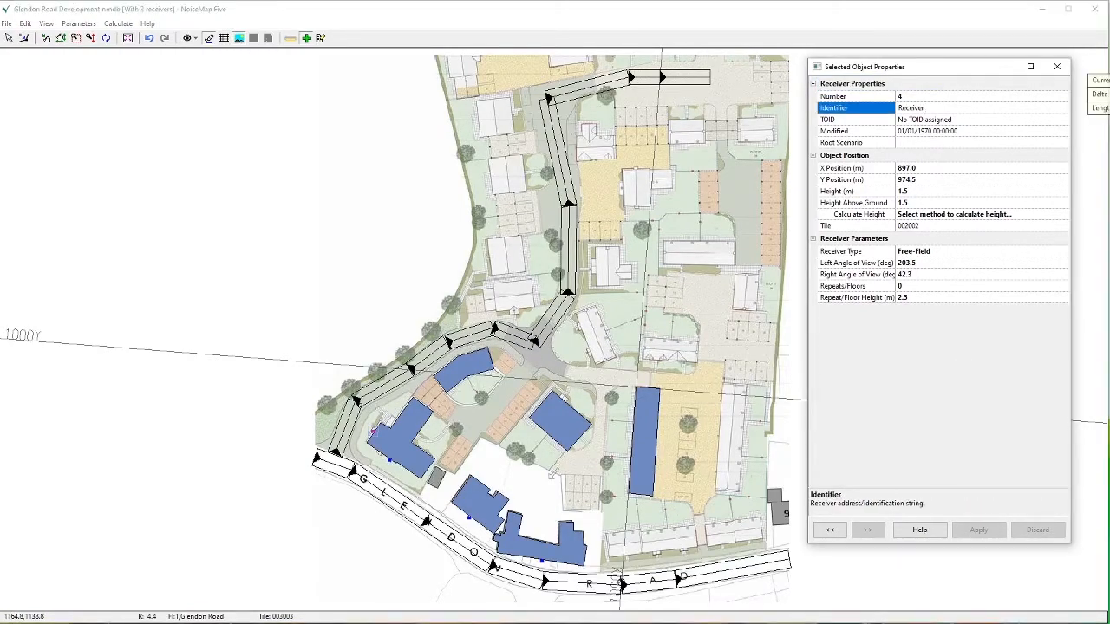
key(Return)
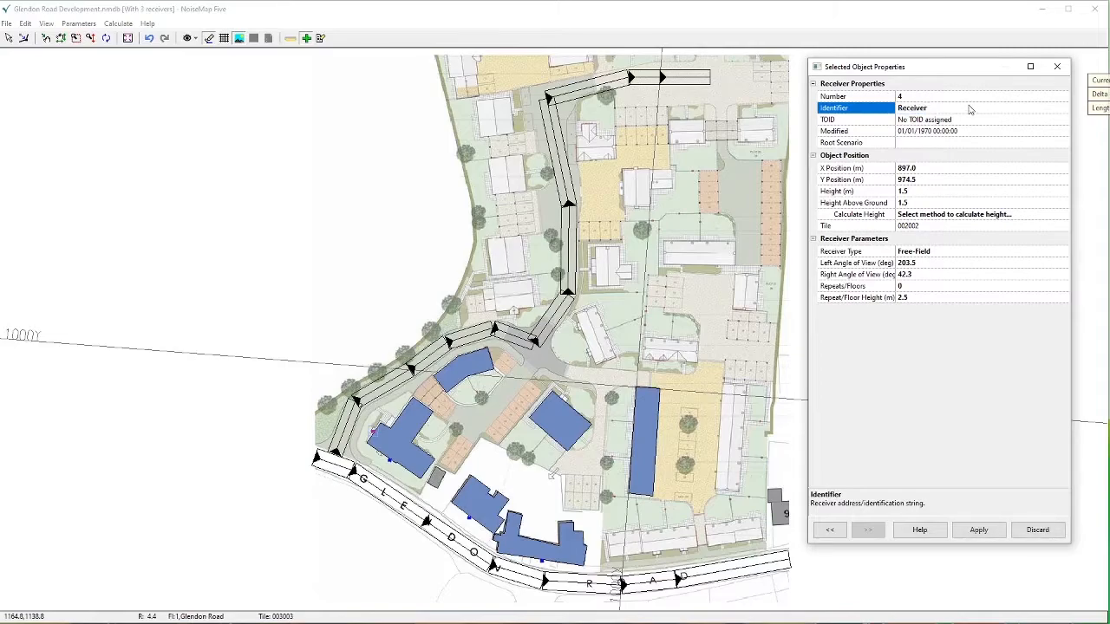
Set the new receiver's identifier to Rec 4, apply the change and return to object selection
click(969, 107)
text(Rec 4)
click(979, 530)
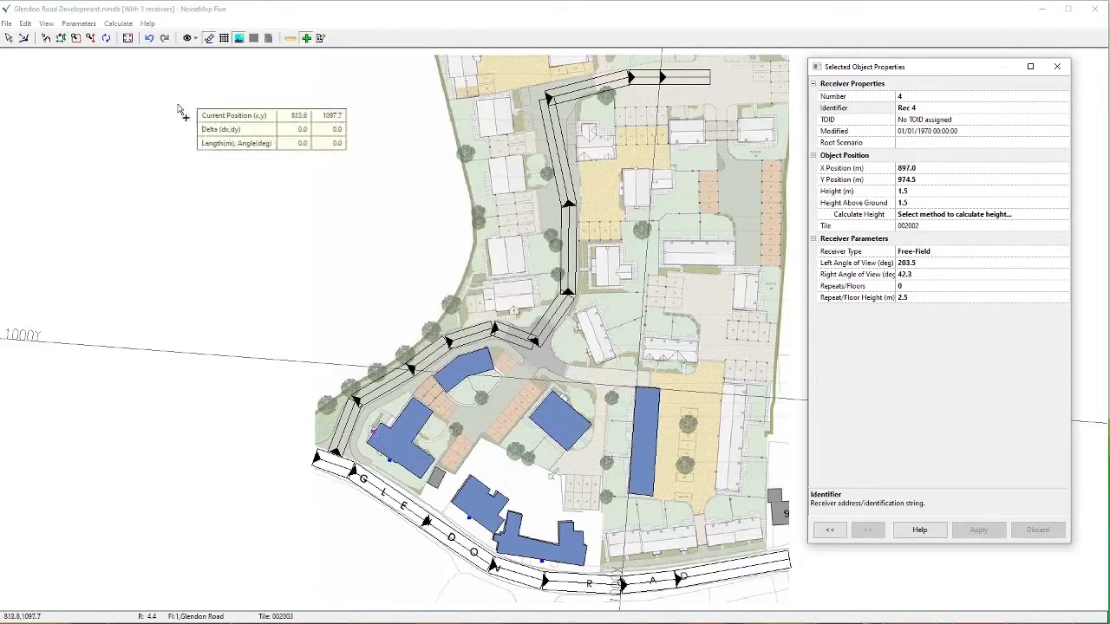
click(8, 40)
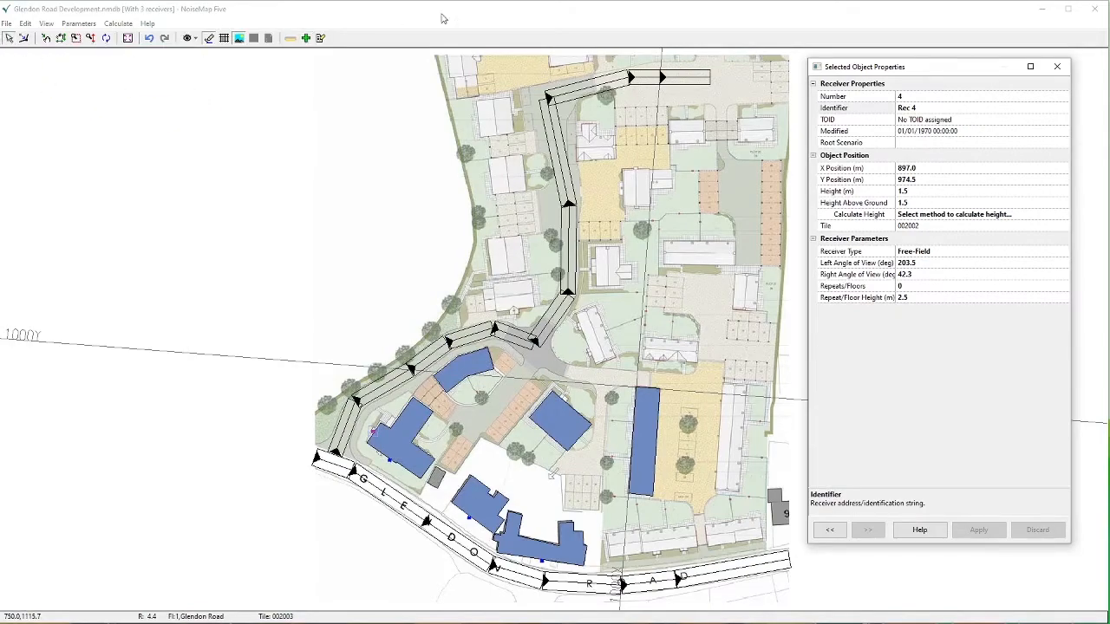
Calculate the selected receiver using CRTN 2005, L10,18h (2005) and a summary printout, and widen and reposition the output window
click(132, 27)
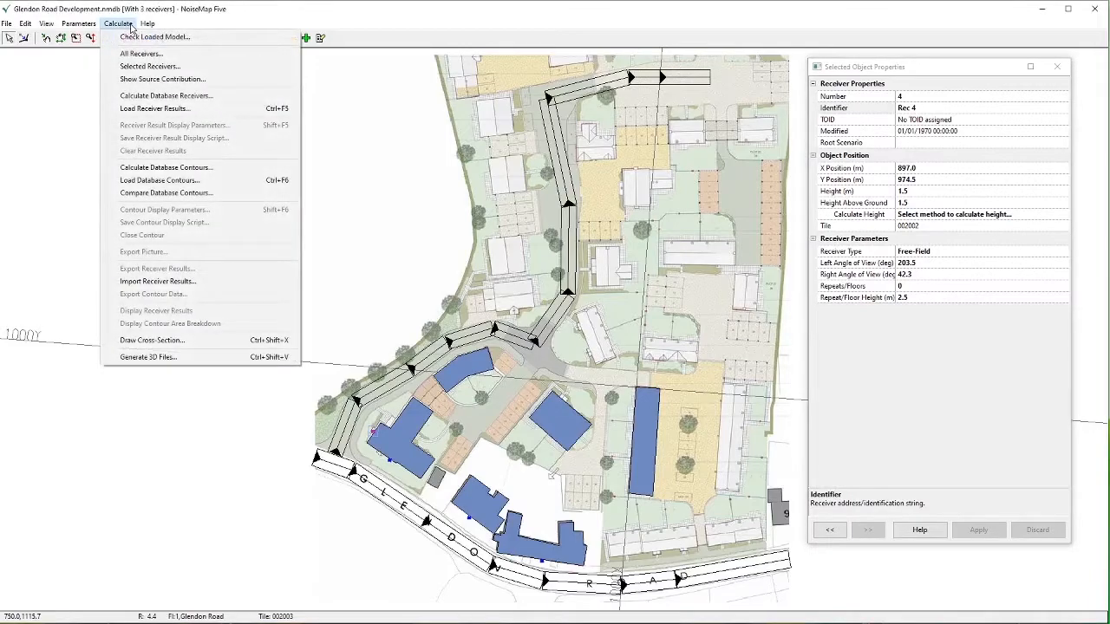
click(150, 70)
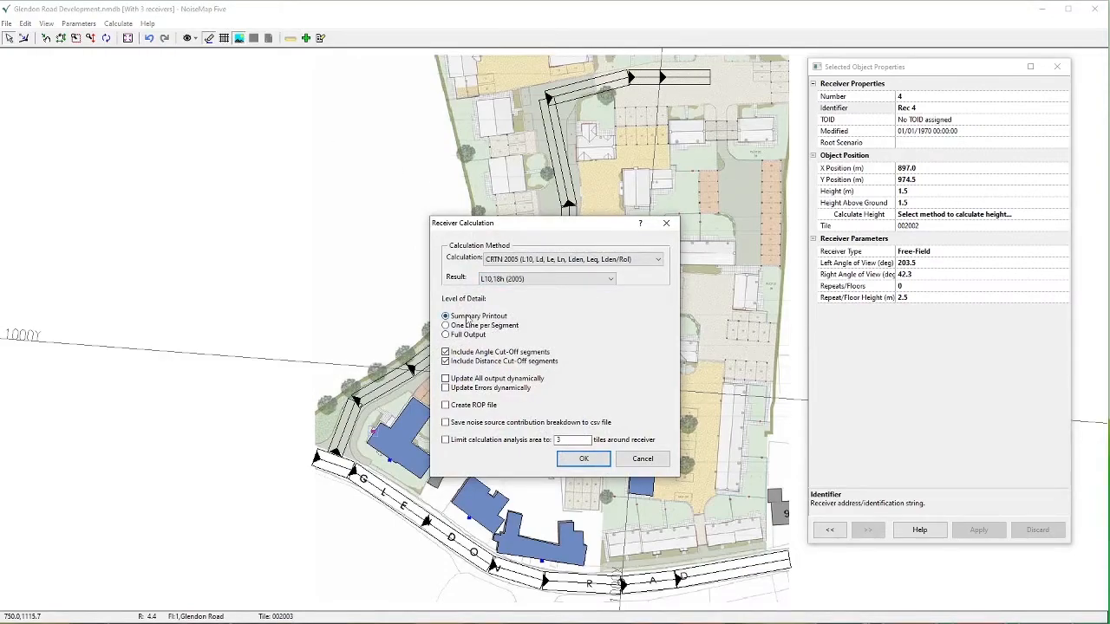
click(598, 468)
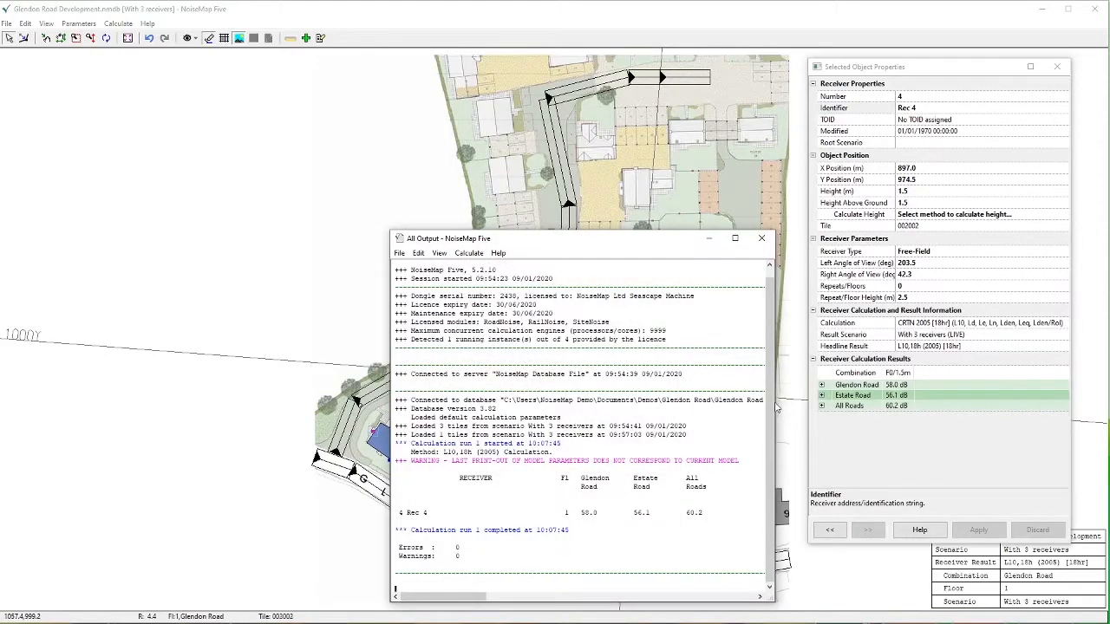
drag(777, 408, 1016, 435)
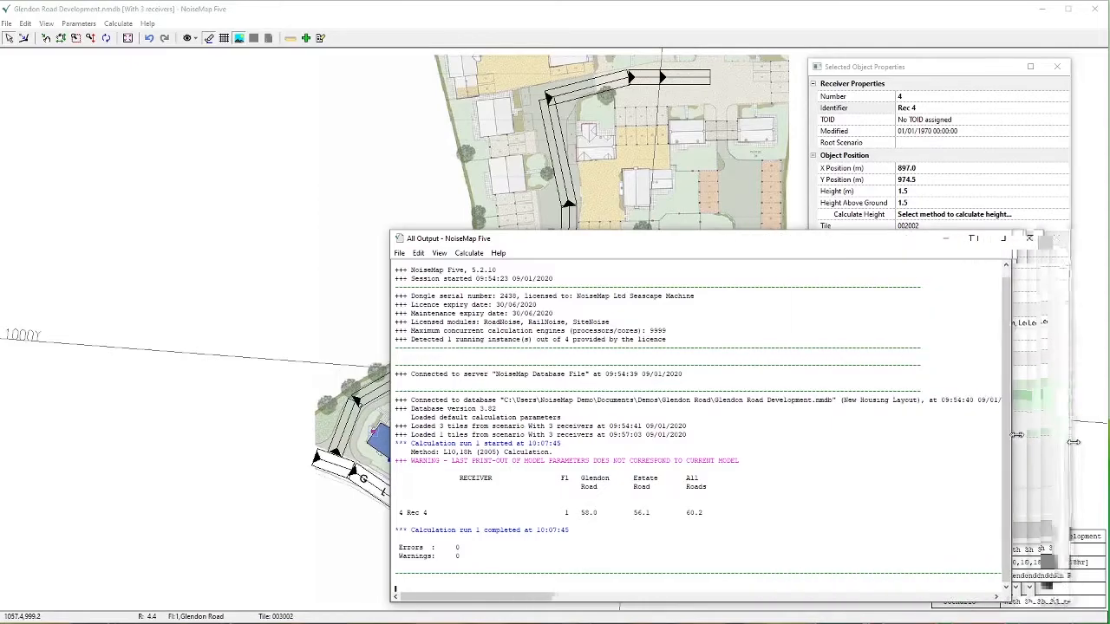
drag(614, 239, 433, 66)
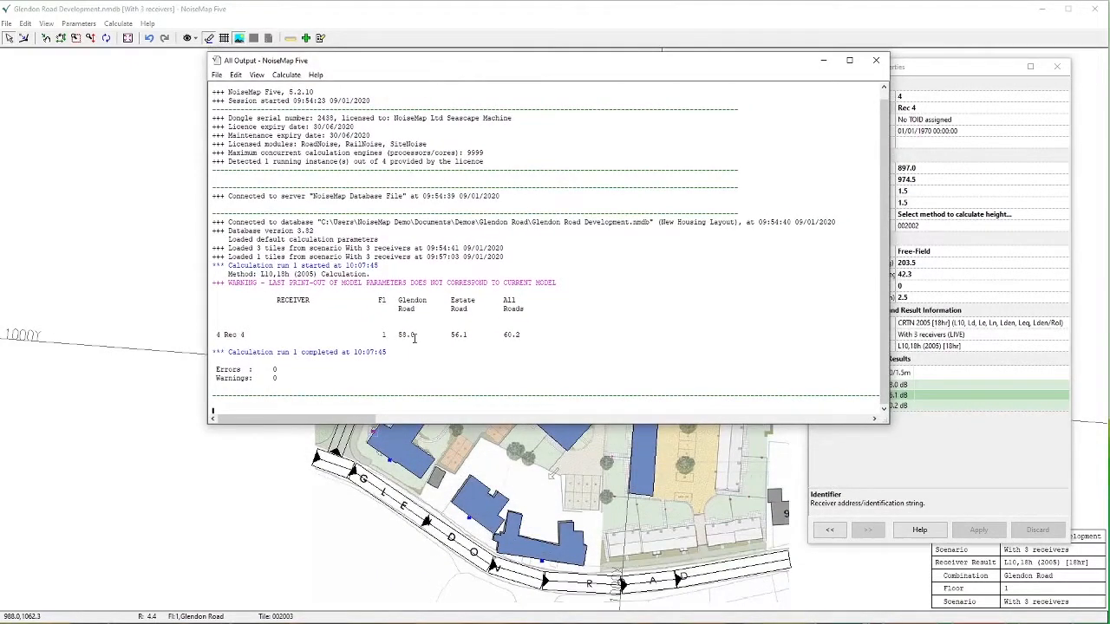